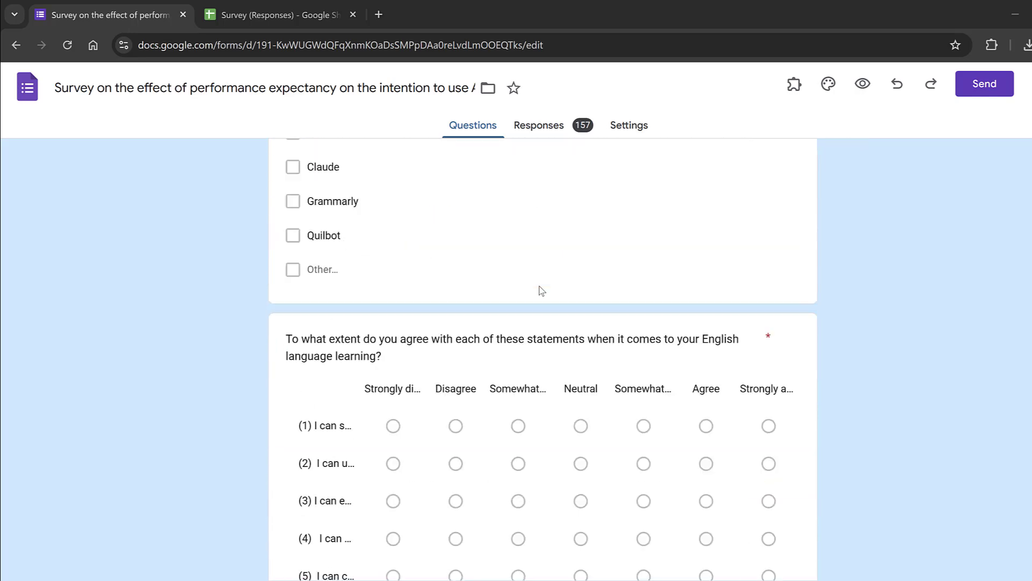
scroll(542, 291, "down", 8)
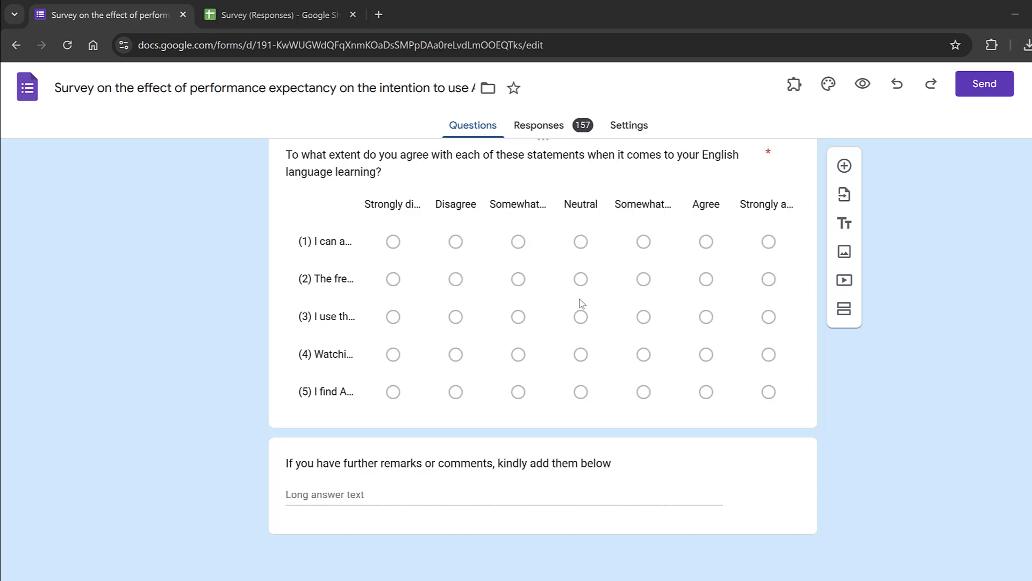
Step: From the form's Responses summary, open the linked Survey (Responses) spreadsheet of 157 responses
scroll(579, 338, "up", 20)
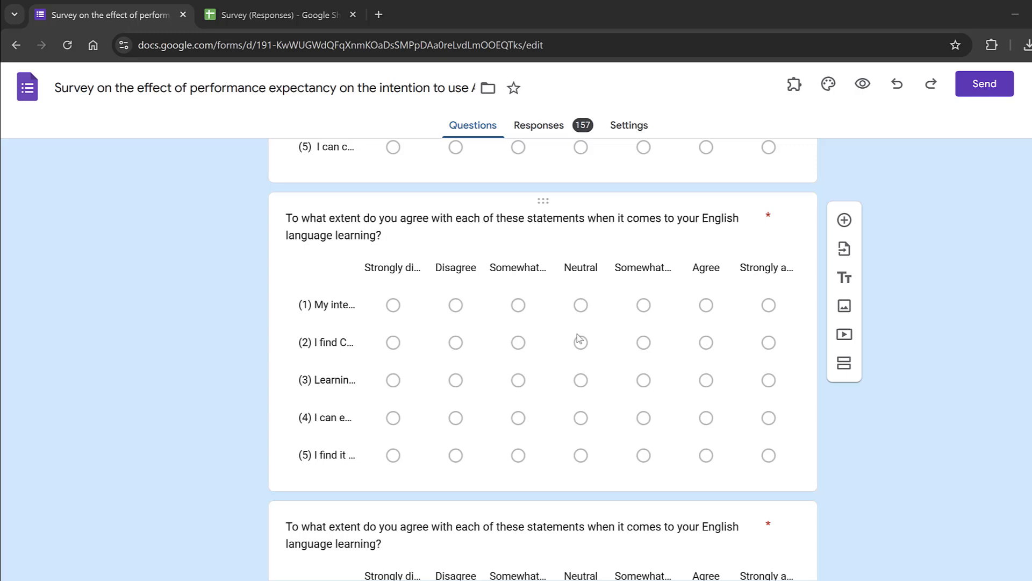
scroll(579, 337, "up", 15)
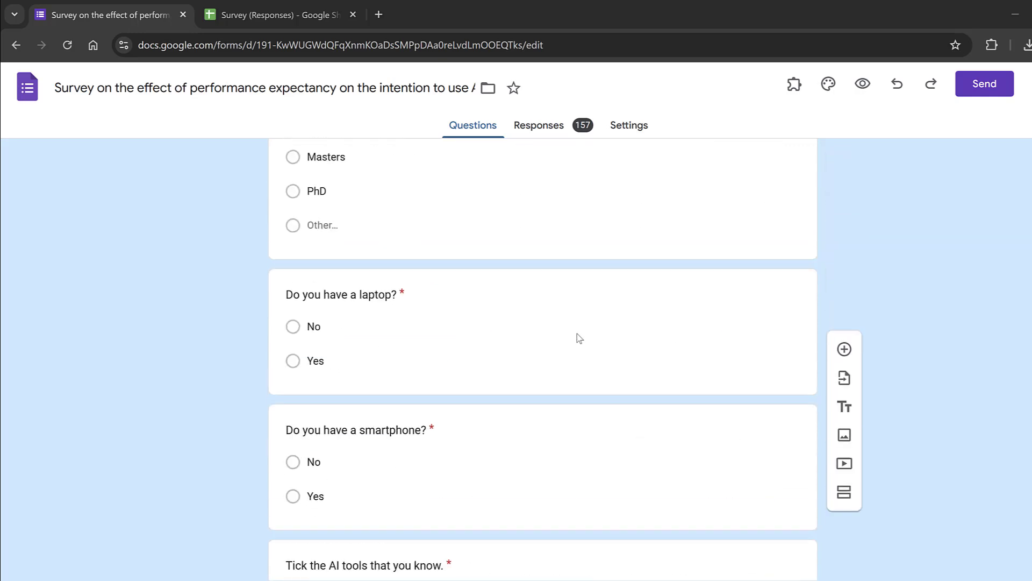
scroll(579, 338, "up", 8)
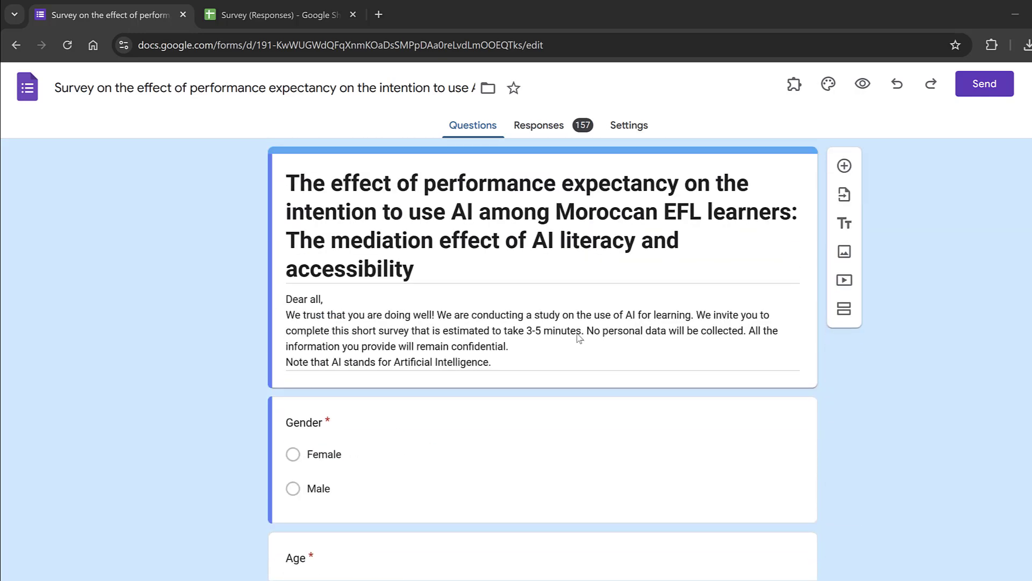
scroll(579, 337, "down", 3)
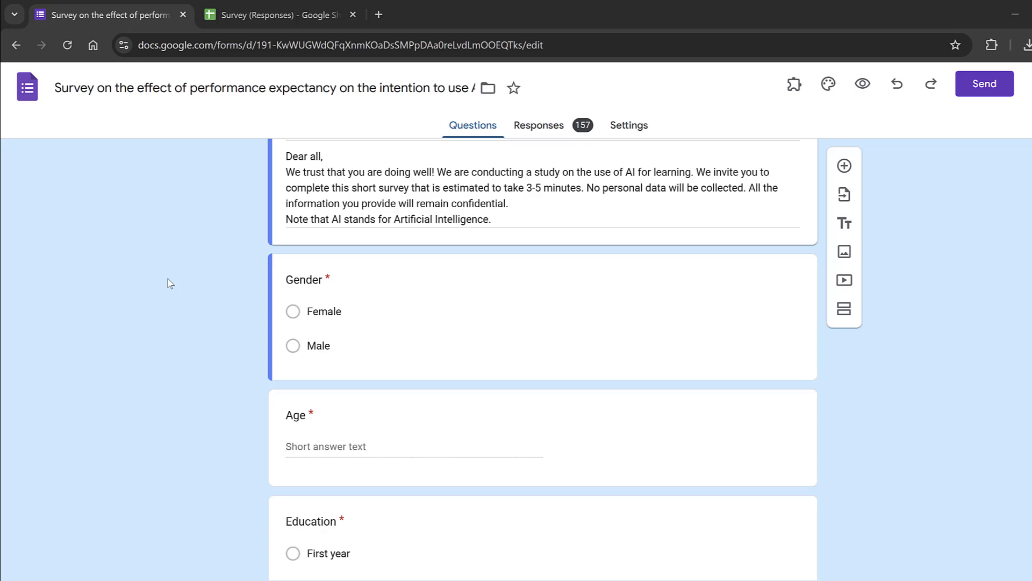
scroll(516, 301, "down", 15)
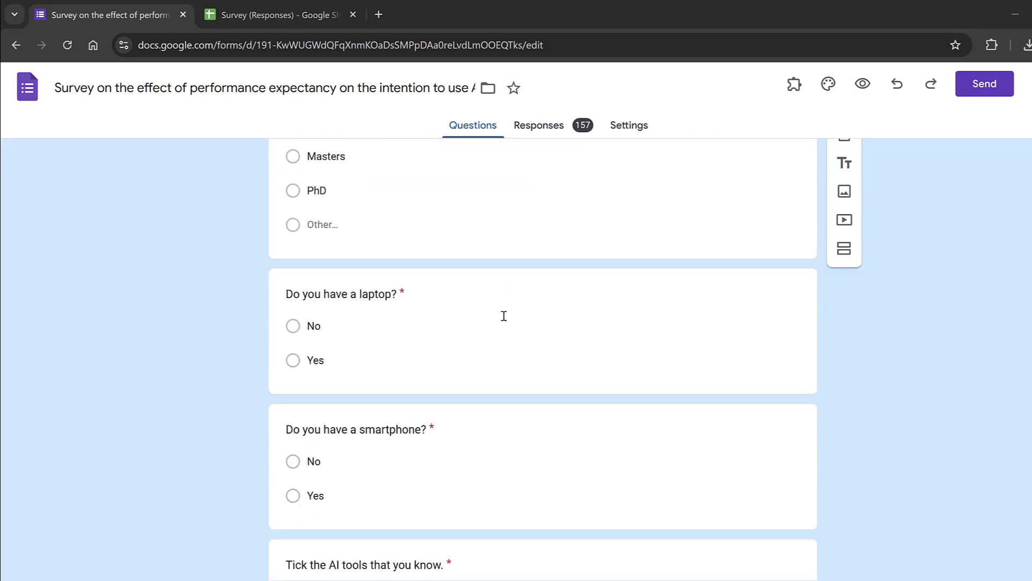
scroll(499, 313, "down", 6)
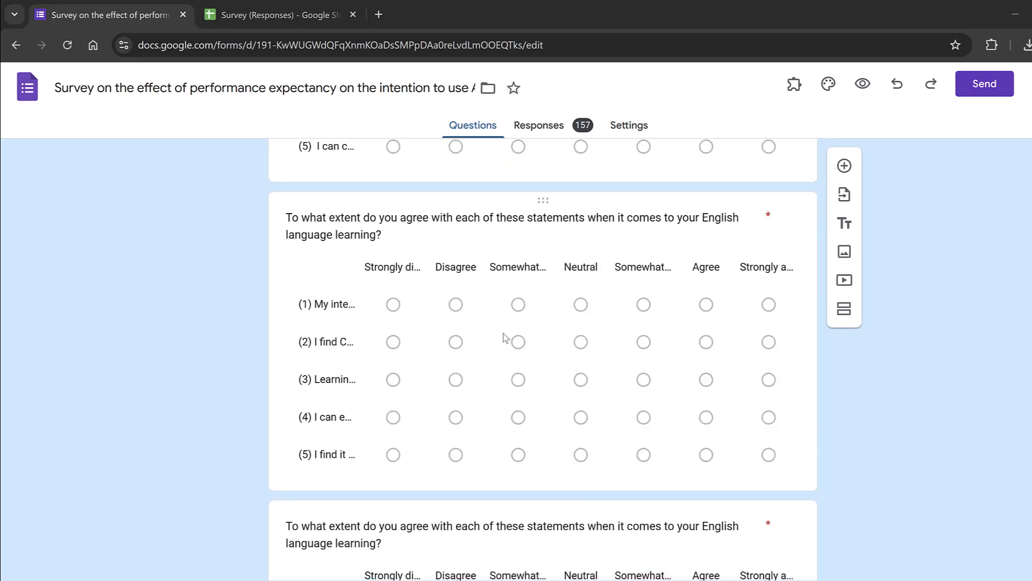
scroll(505, 337, "down", 7)
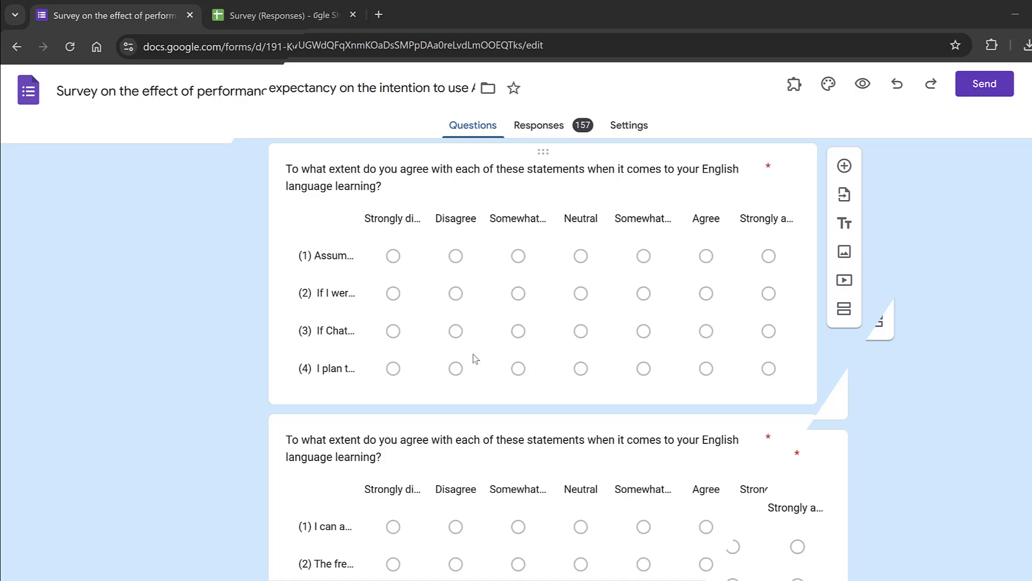
scroll(520, 361, "down", 5)
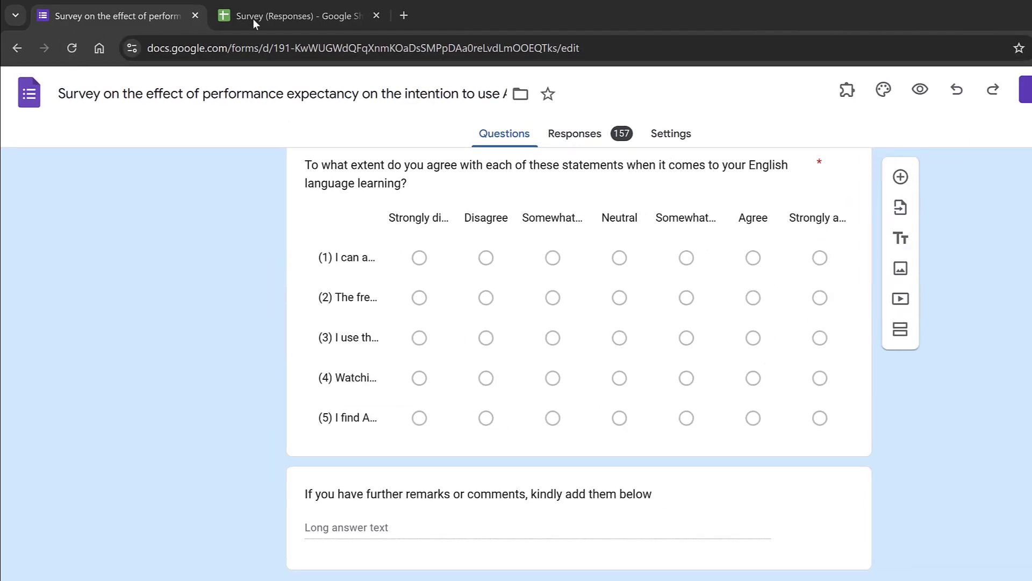
scroll(235, 210, "up", 1)
scroll(235, 210, "up", 7)
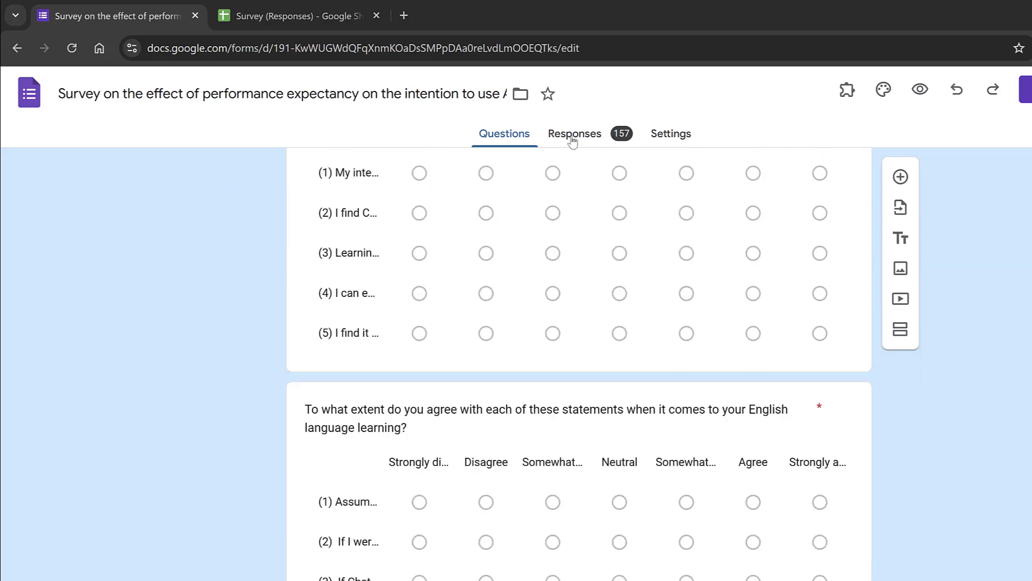
left_click(572, 139)
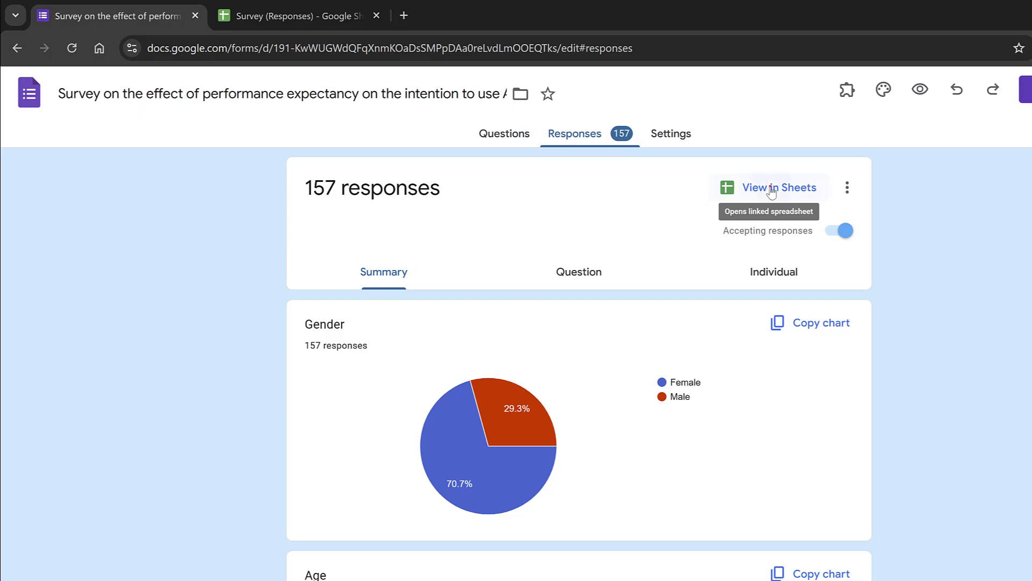
left_click(772, 188)
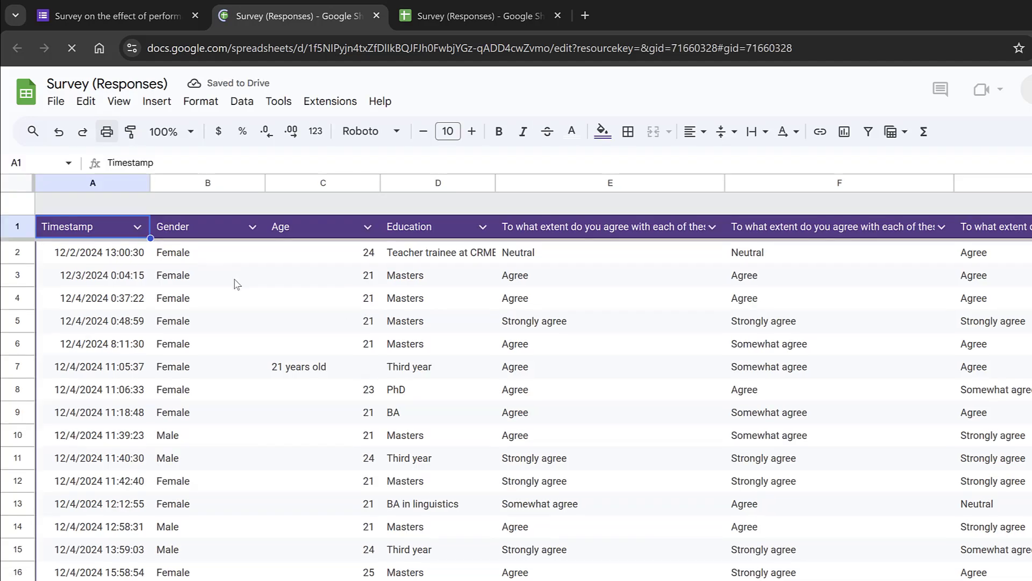
scroll(236, 284, "down", 5)
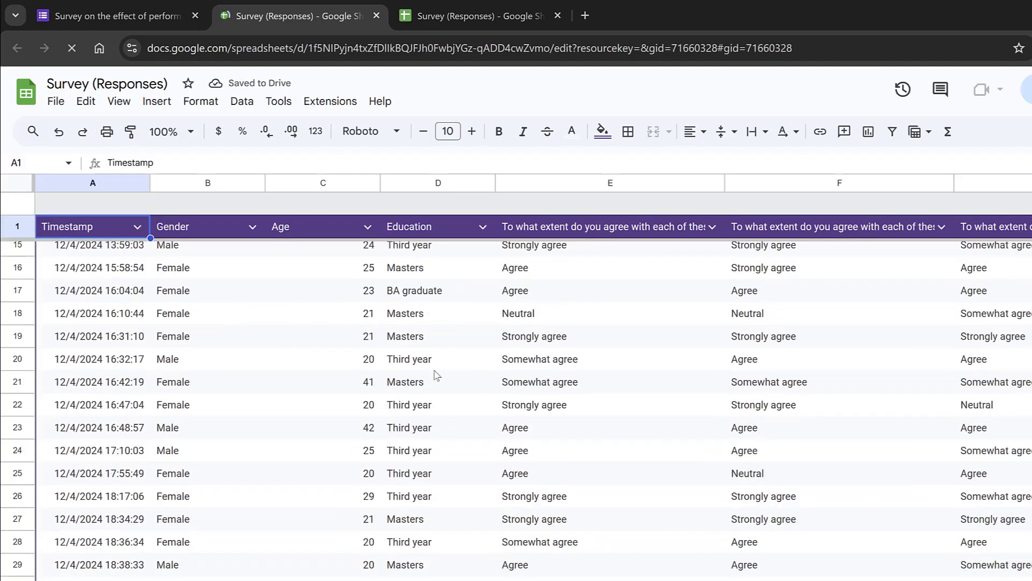
Step: Download the Form Responses 1 sheet as a Comma Separated Values (.csv) file
left_click(56, 101)
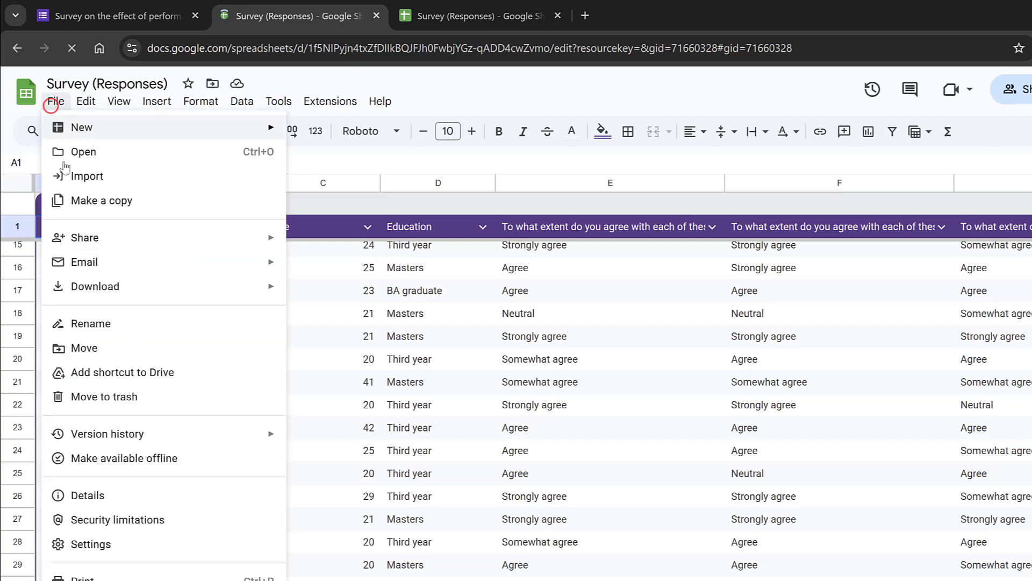
mouse_move(102, 297)
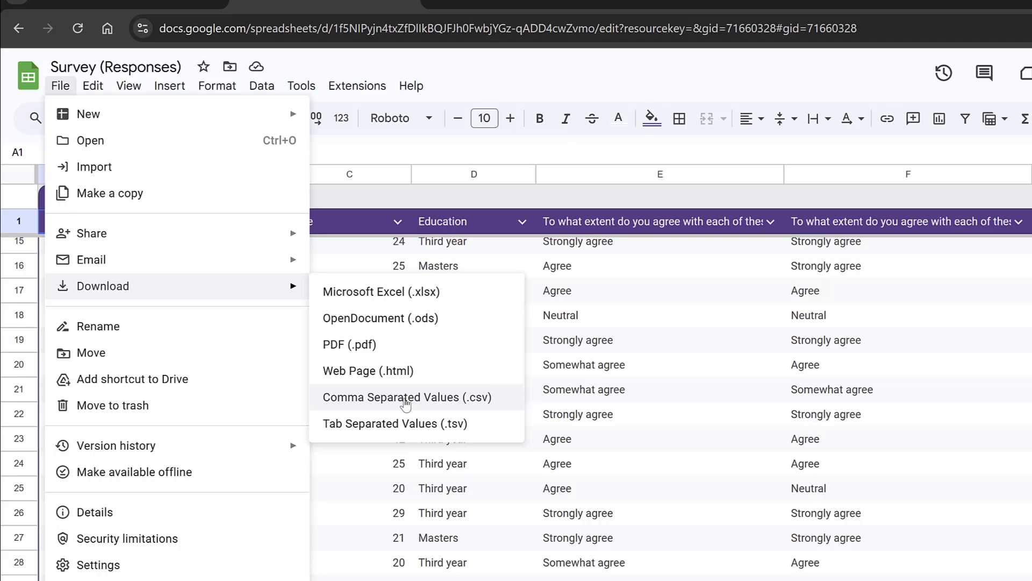
left_click(436, 404)
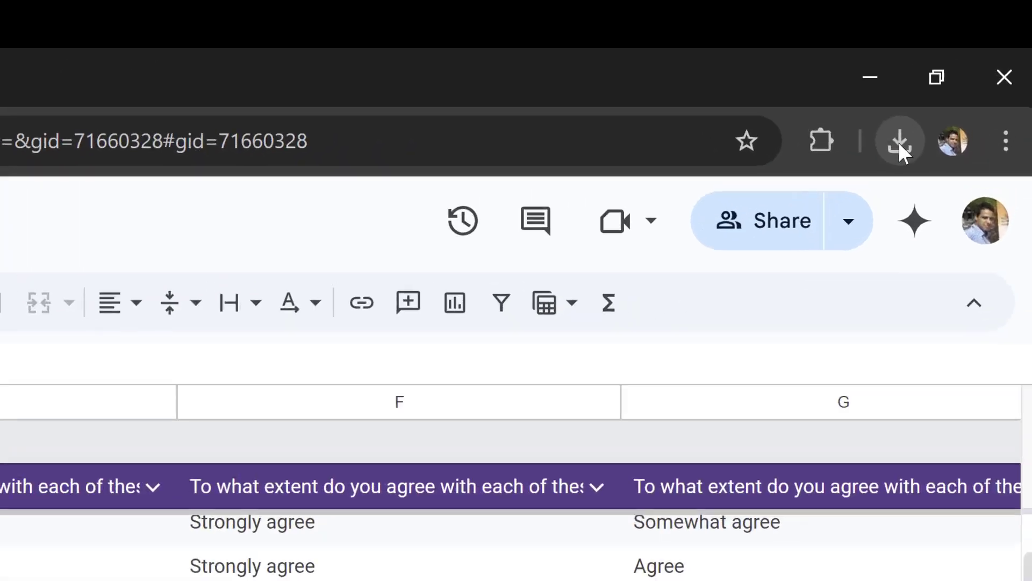
Step: Open Survey (Responses) - Form Responses 1.csv from the Downloads folder in Excel
left_click(899, 141)
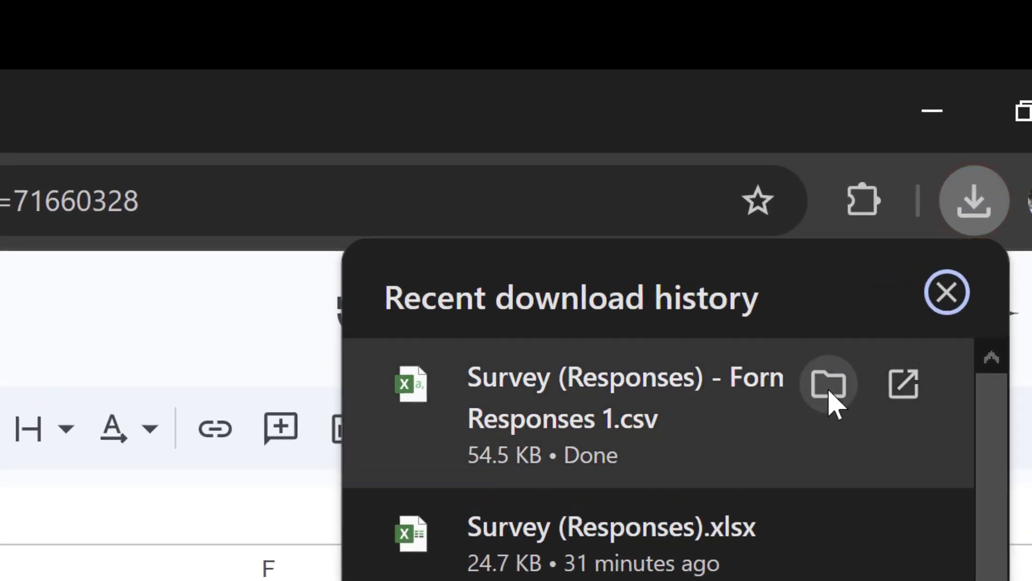
left_click(829, 394)
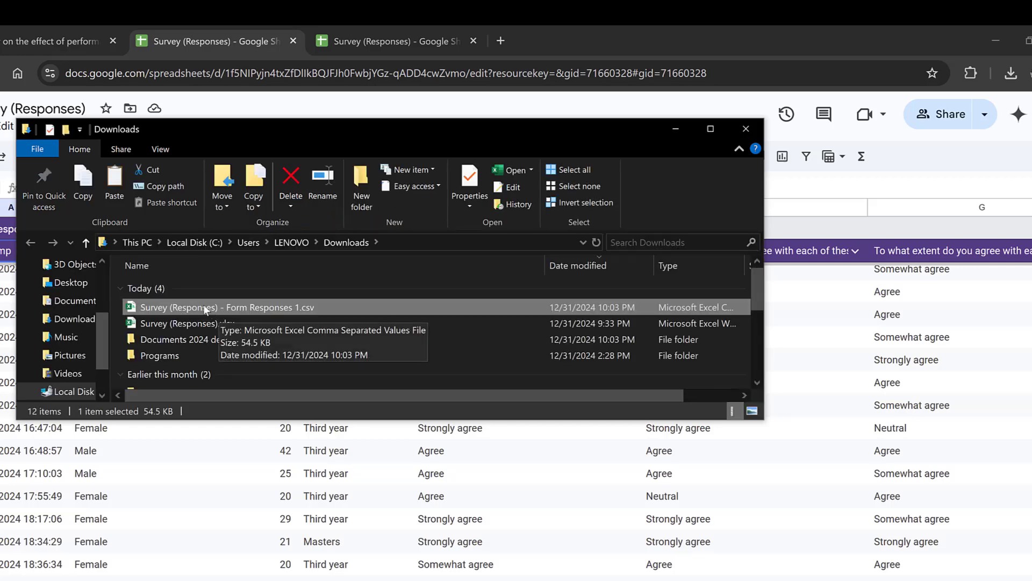
left_click(204, 306)
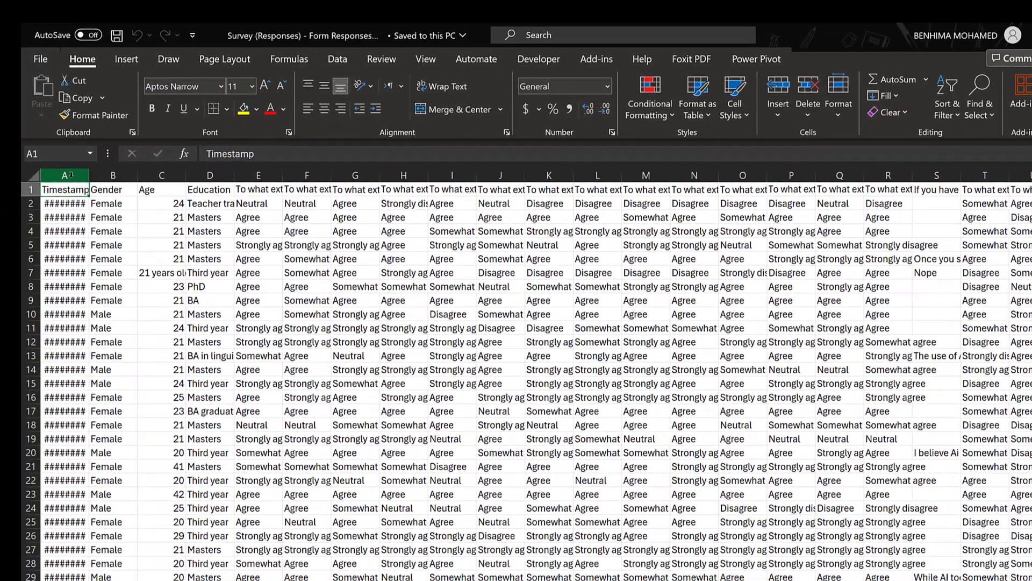
Step: Delete the Timestamp column A so Gender becomes the first column
left_click(70, 175)
right_click(70, 176)
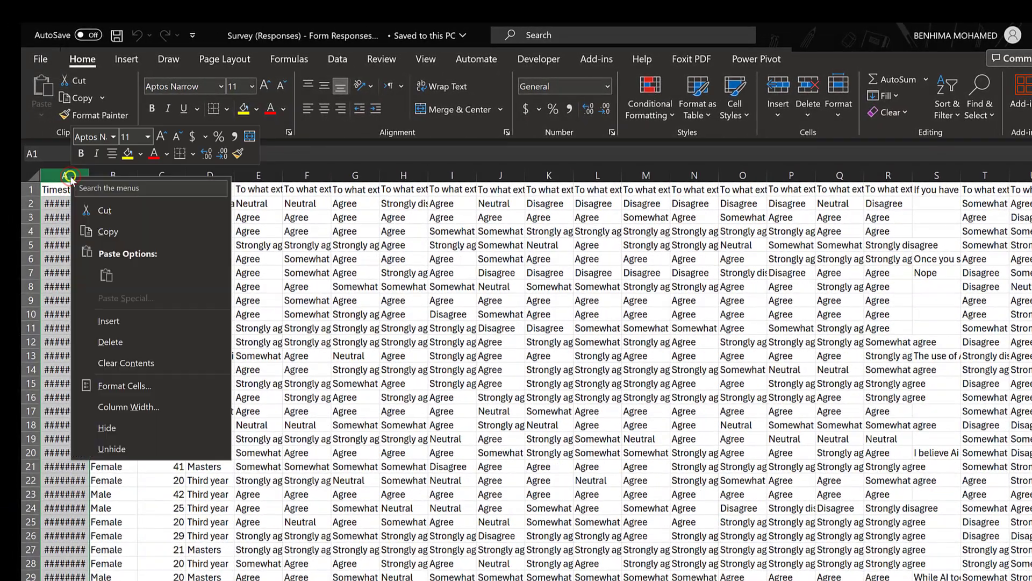
left_click(115, 345)
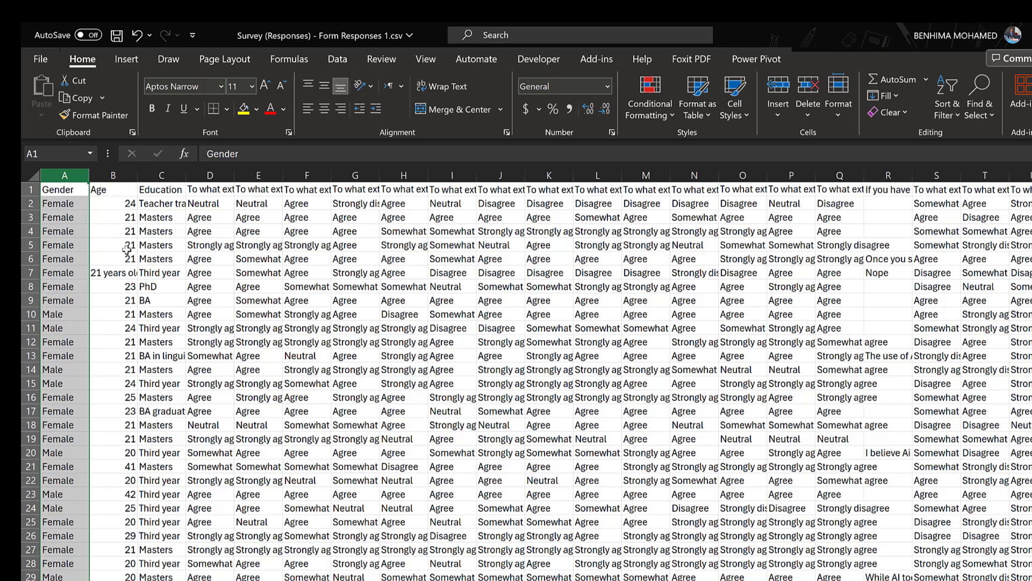
Step: Strip 'years old' from the ages in B7 and B32 so both read 21
left_click(112, 273)
double_click(110, 275)
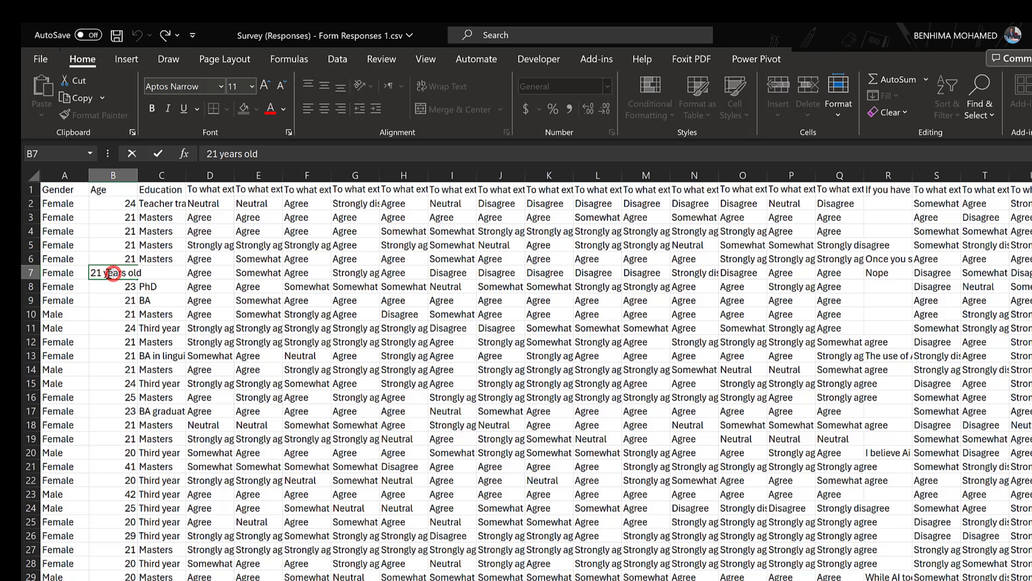
left_click_drag(101, 273, 143, 273)
key("BackSpace")
left_click(116, 298)
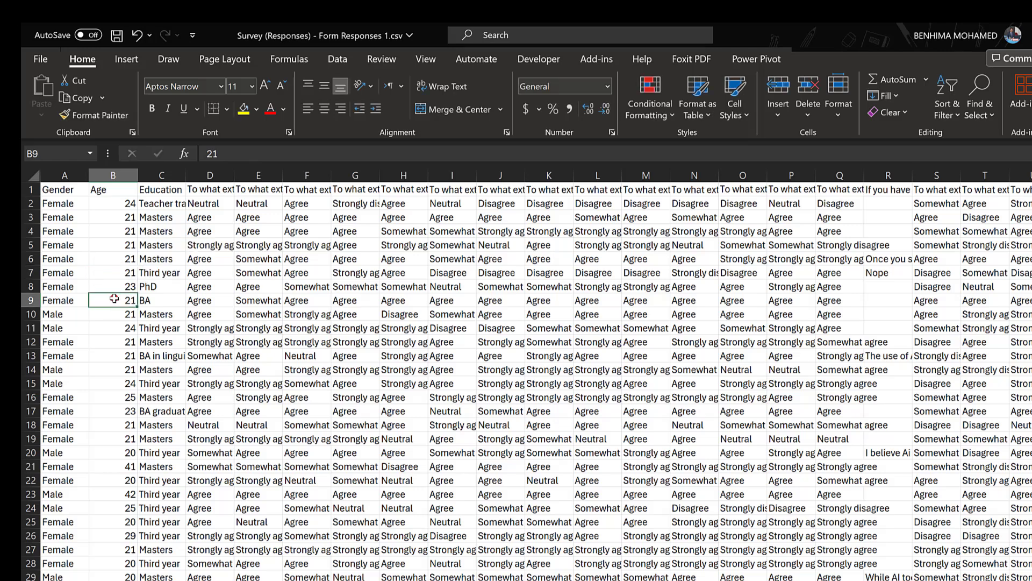
scroll(113, 293, "down", 8)
left_click(108, 285)
double_click(108, 285)
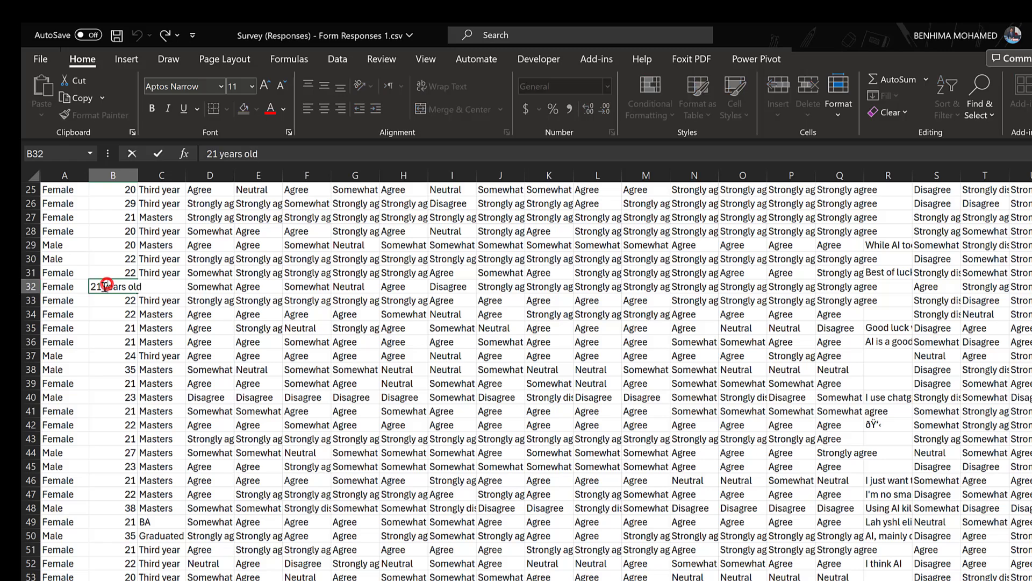
left_click_drag(101, 286, 144, 287)
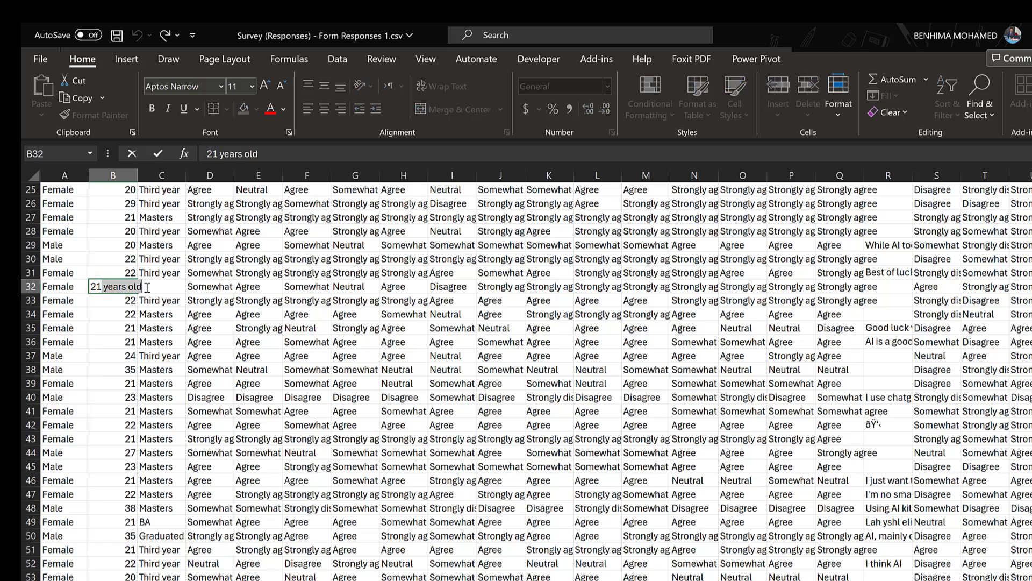
key("BackSpace")
Step: Replace the spelled-out age 'twenty-four years old' in B157 with a number
scroll(129, 301, "down", 15)
scroll(126, 309, "down", 19)
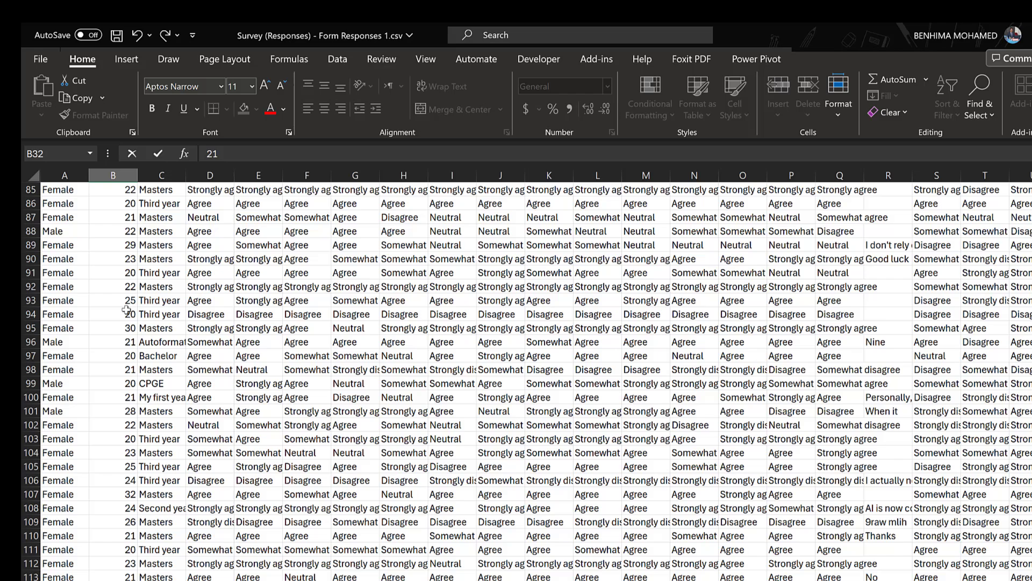
scroll(126, 309, "down", 7)
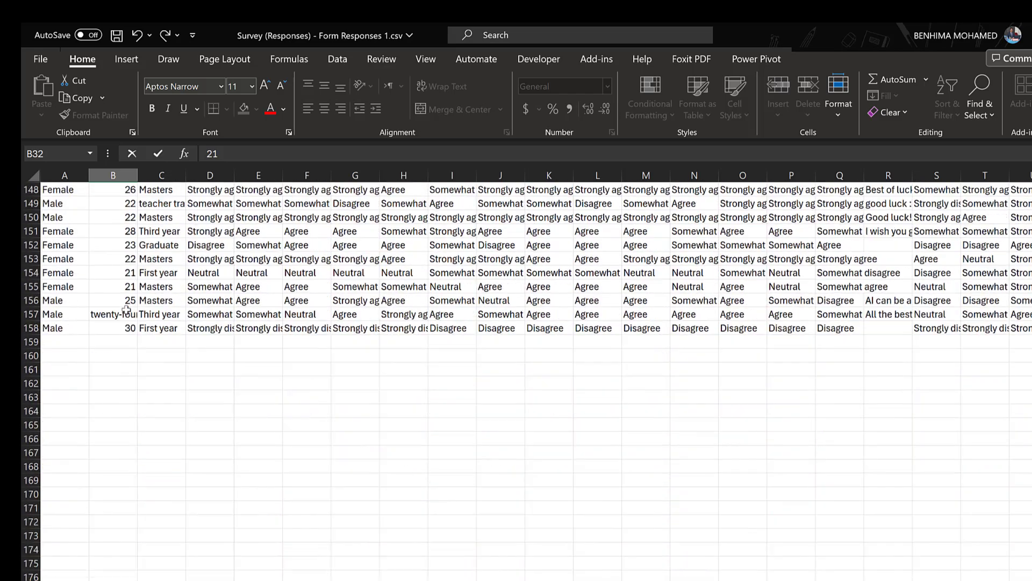
double_click(119, 313)
triple_click(118, 313)
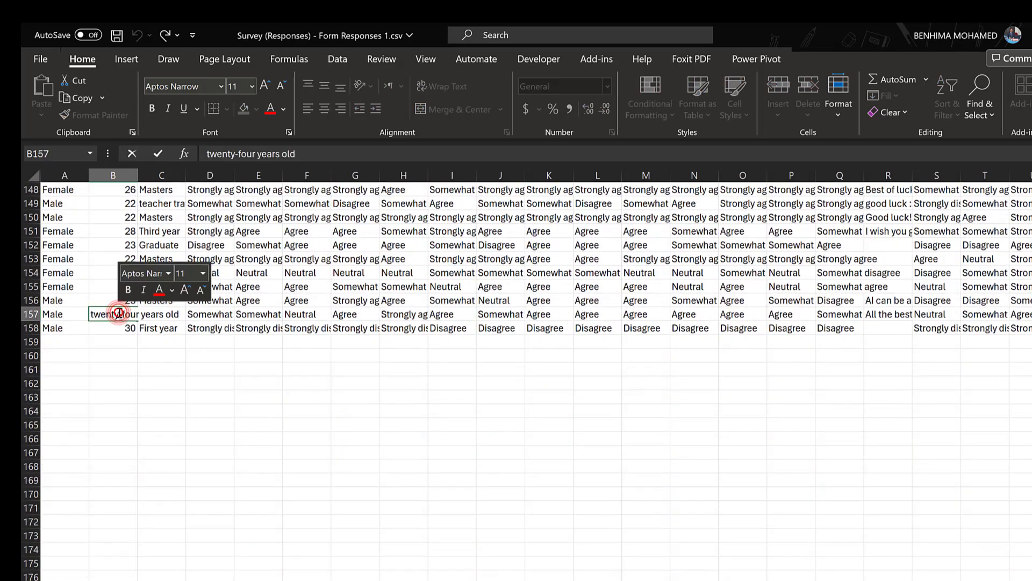
type("24")
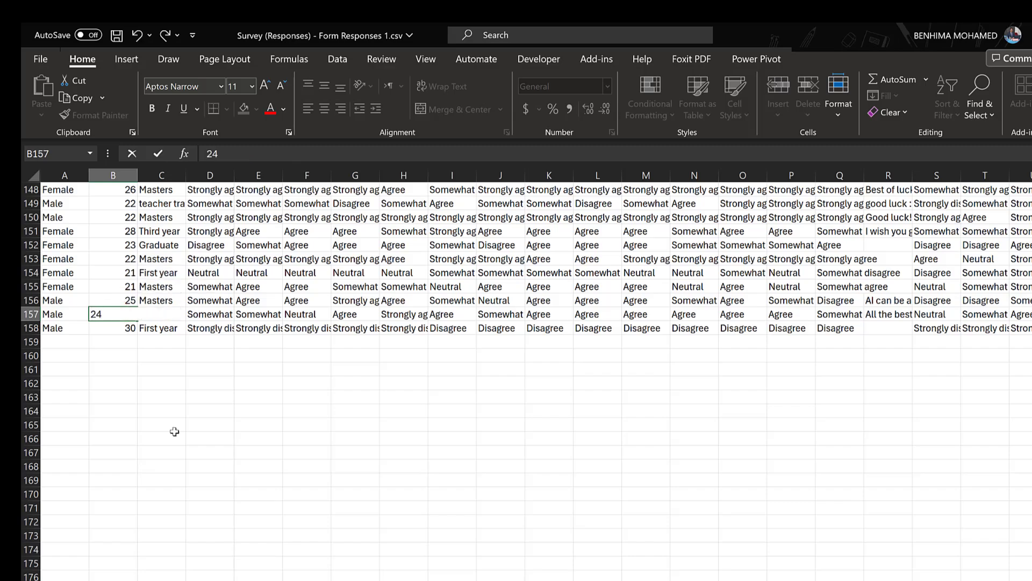
left_click(174, 431)
Step: Select the entire Gender column A
scroll(120, 350, "up", 20)
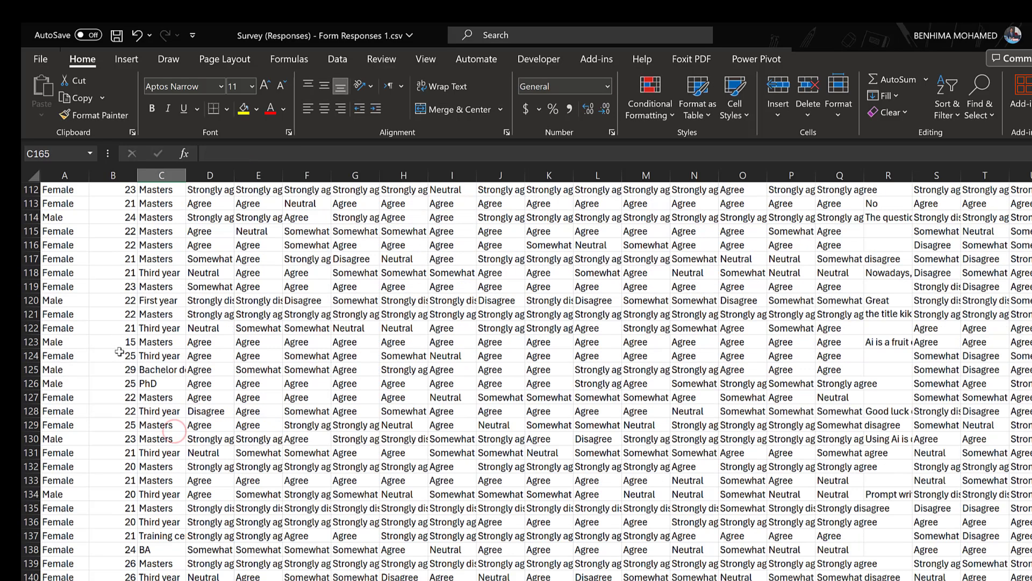
scroll(120, 350, "up", 11)
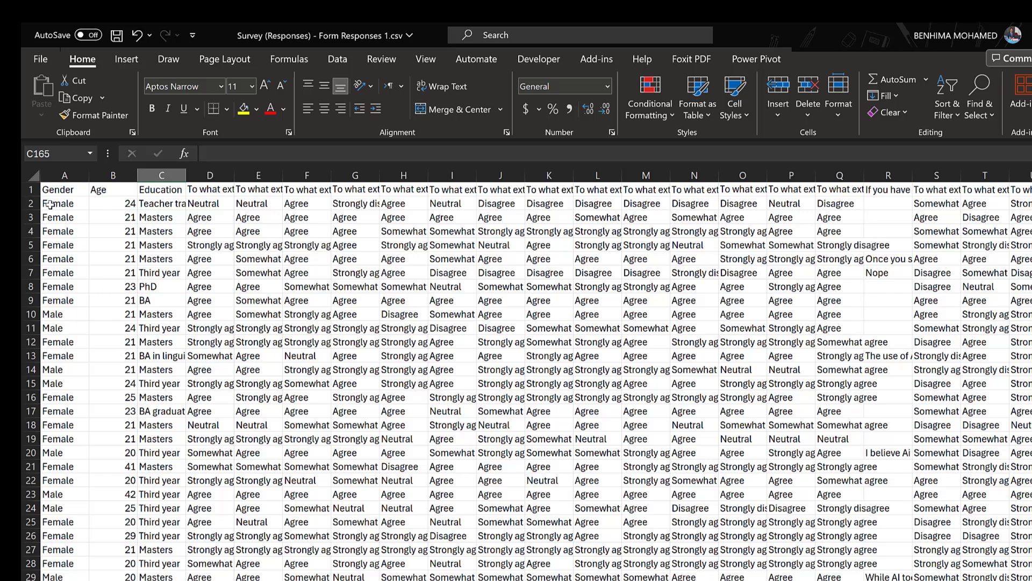
left_click(65, 174)
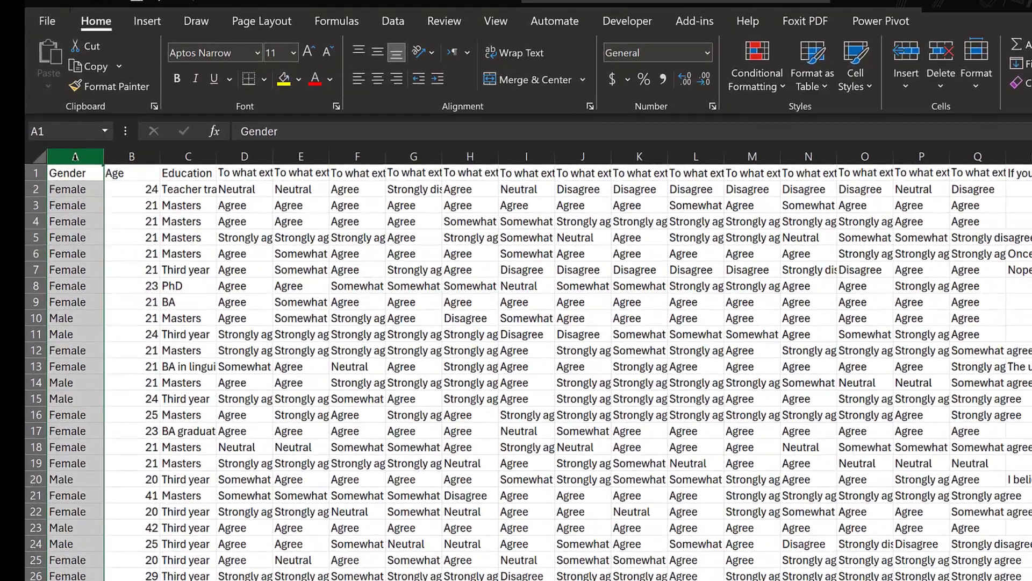
Step: Replace every Female with 1, matching case and entire cell contents
key("ctrl+h")
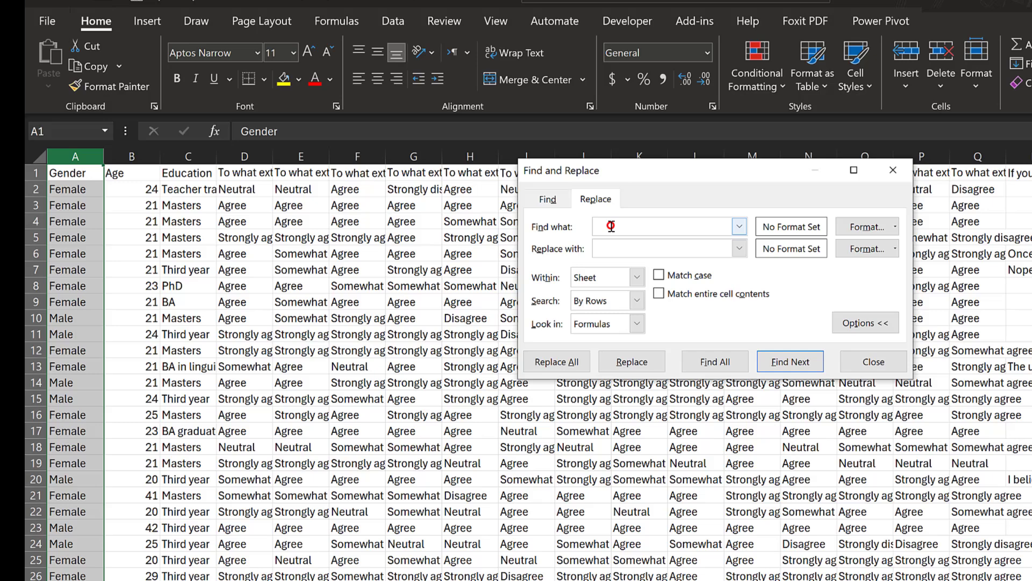
type("F")
type("1")
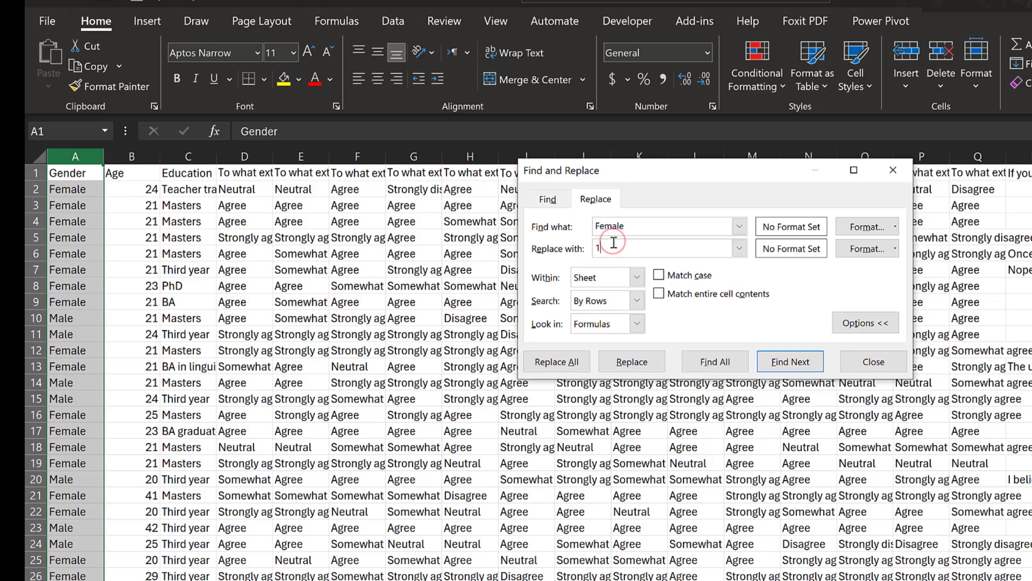
left_click(658, 275)
left_click(659, 294)
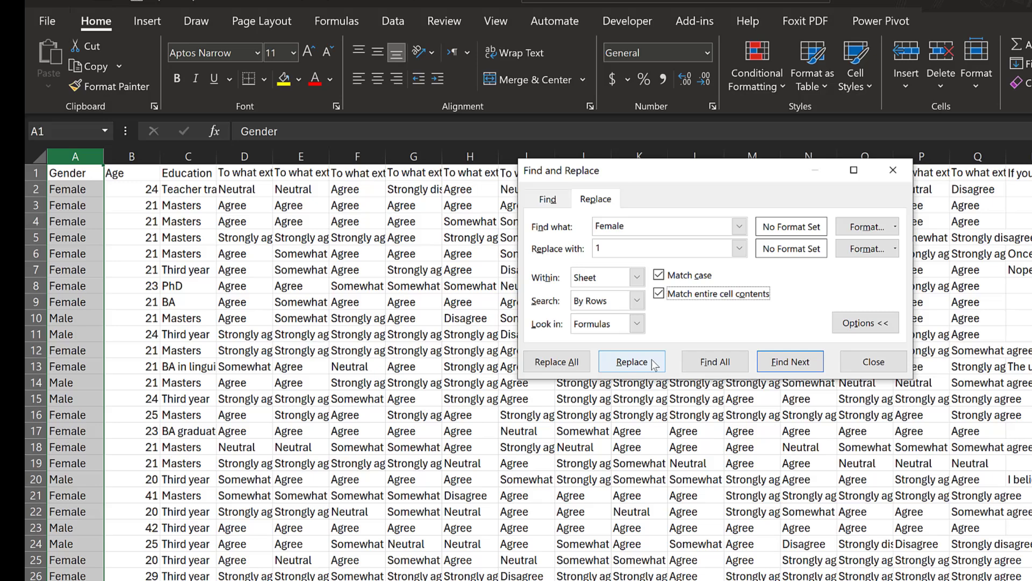
left_click(557, 361)
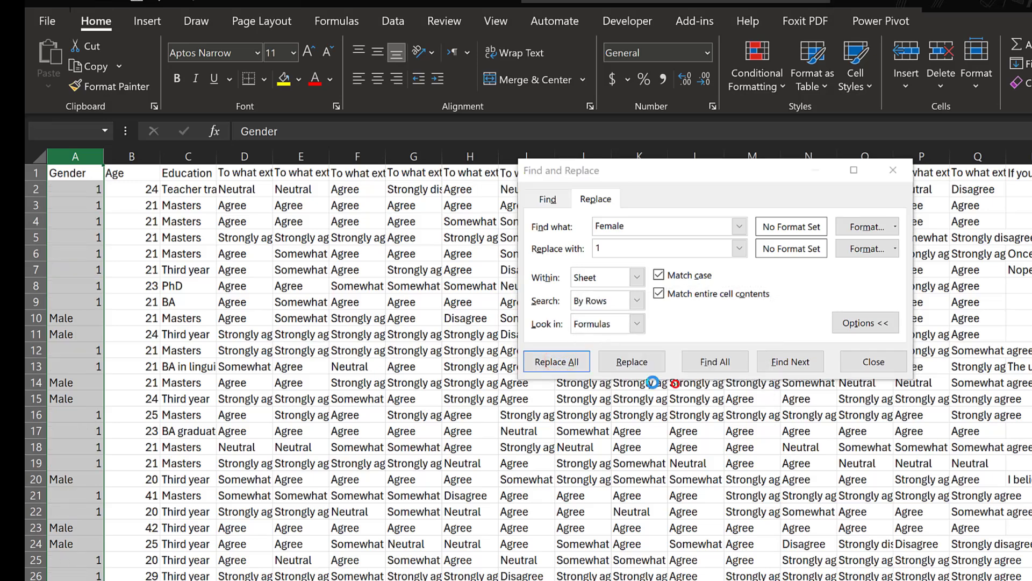
left_click(673, 379)
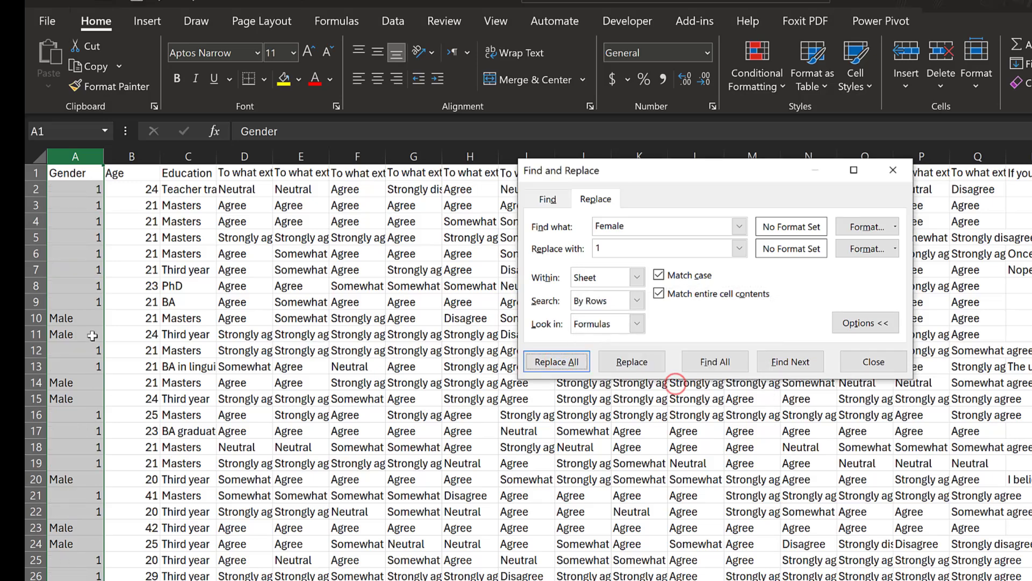
Step: Replace every Male with 2 and close Find and Replace
double_click(627, 226)
type("Male")
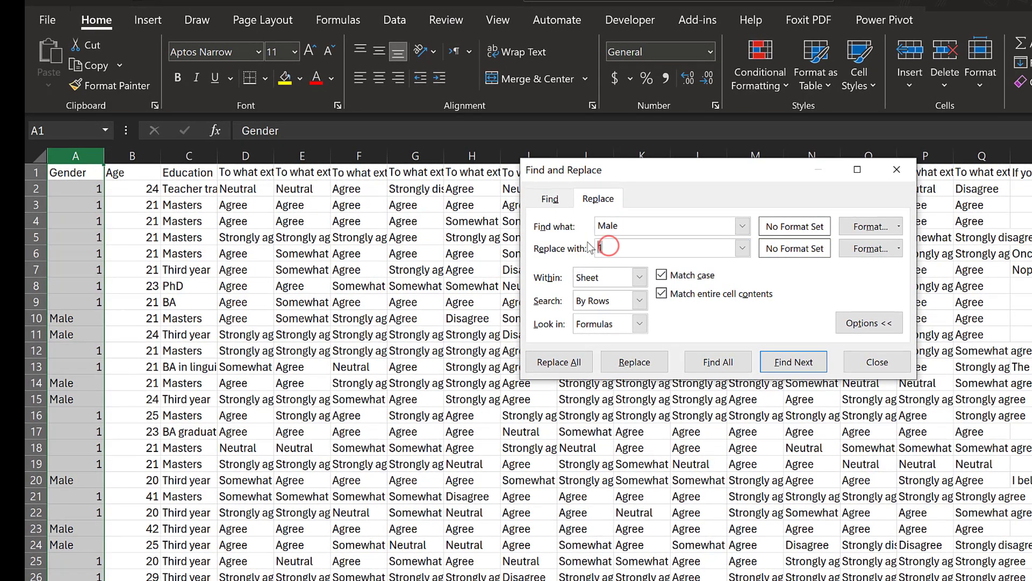
type("2")
left_click(548, 370)
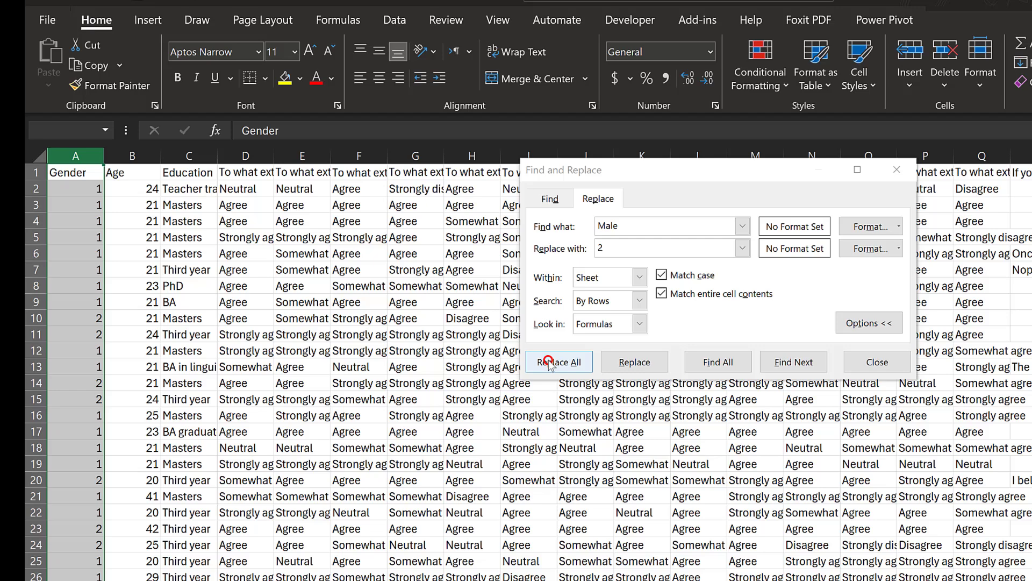
left_click(667, 378)
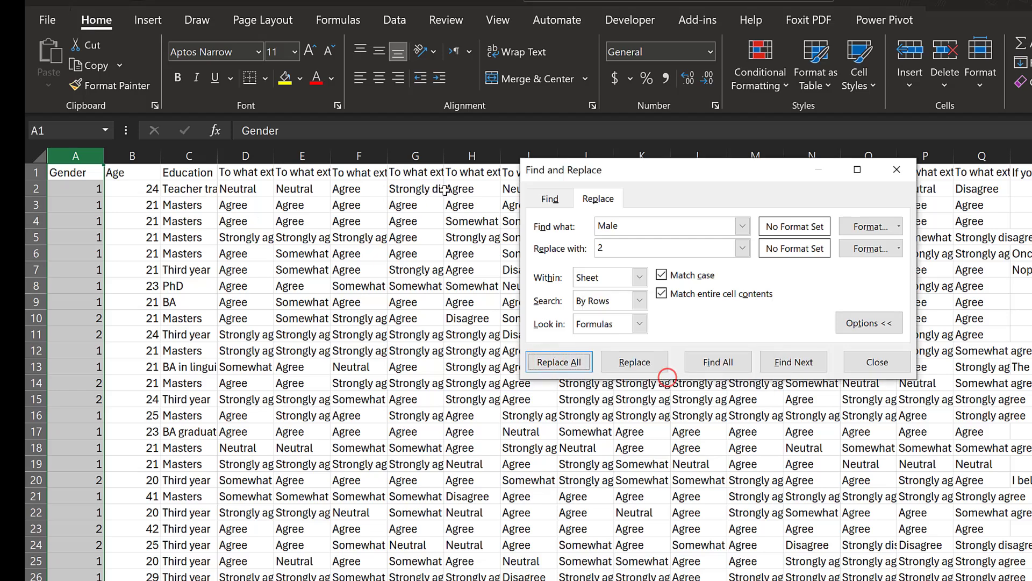
left_click(884, 176)
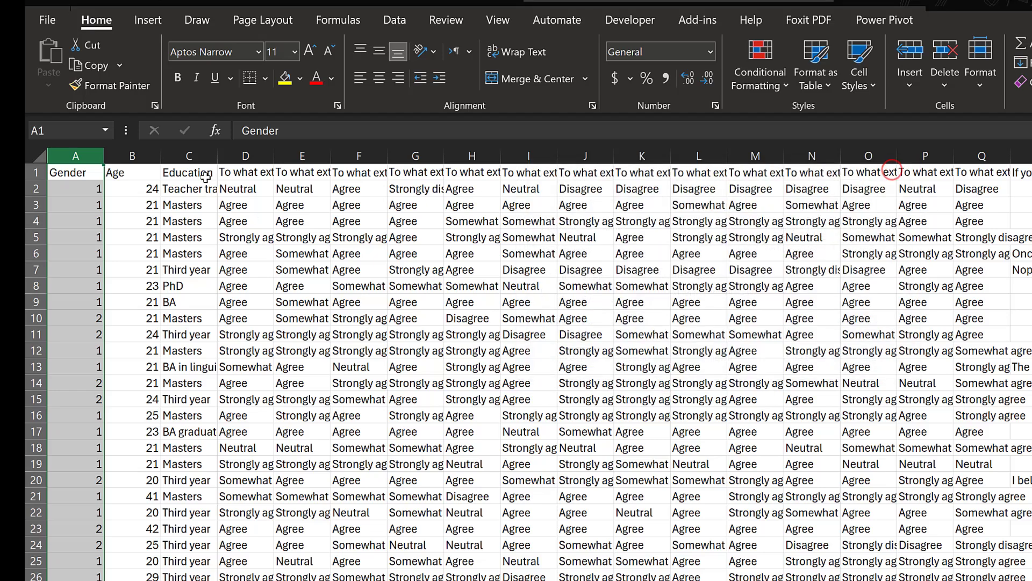
left_click(196, 173)
left_click(243, 173)
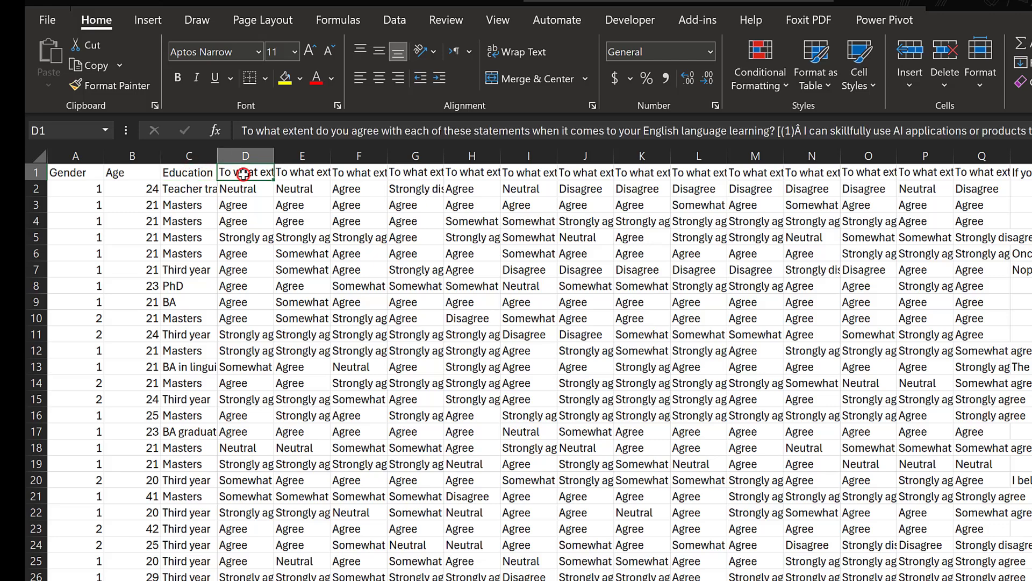
left_click(779, 130)
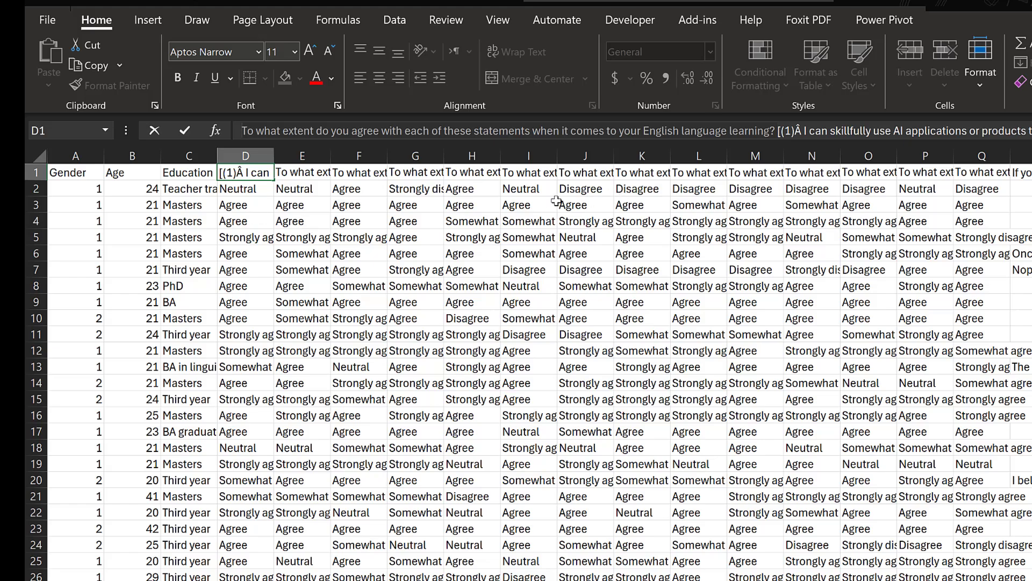
key("alt+Tab")
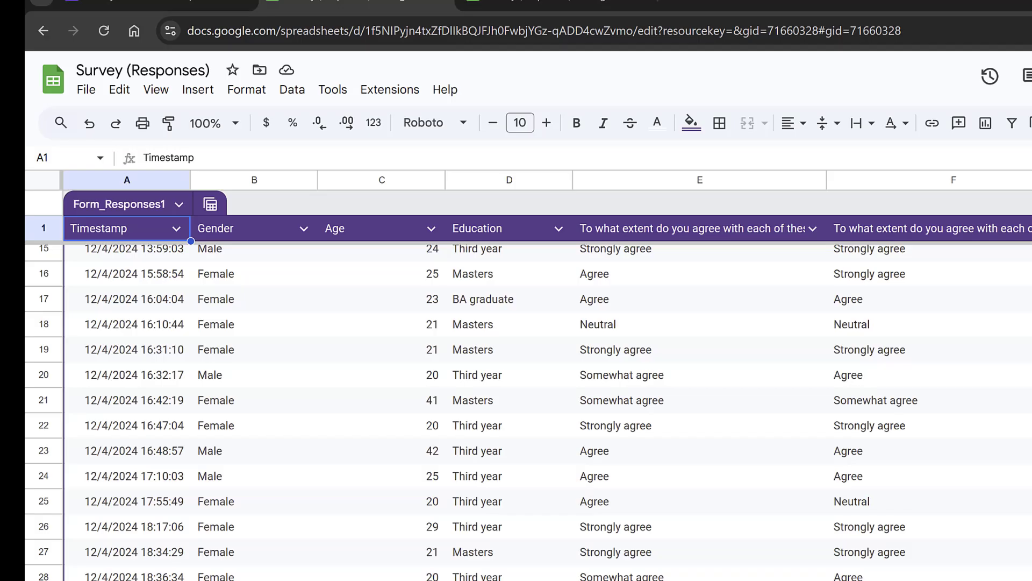
left_click(226, 5)
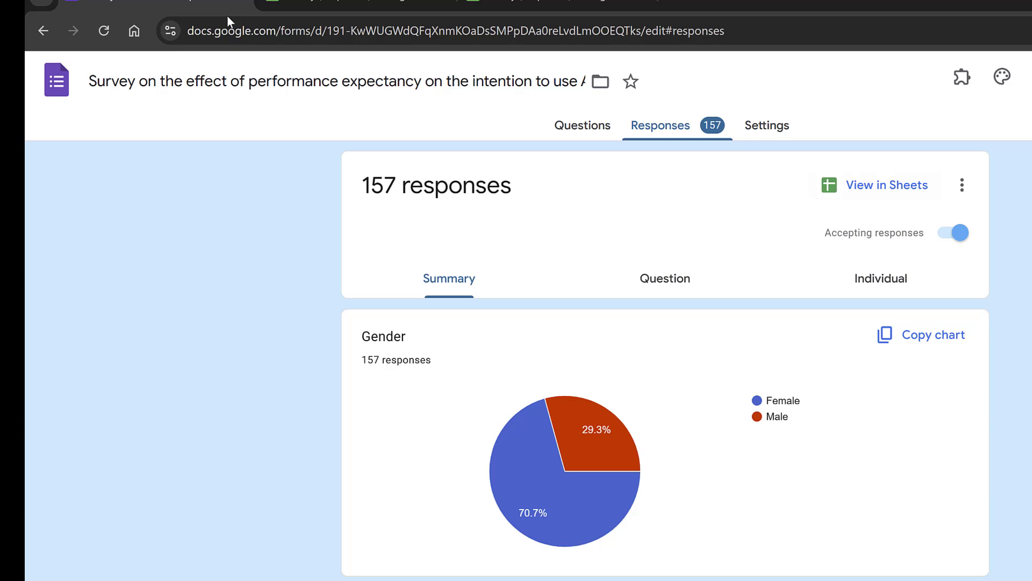
left_click(564, 126)
scroll(470, 360, "down", 10)
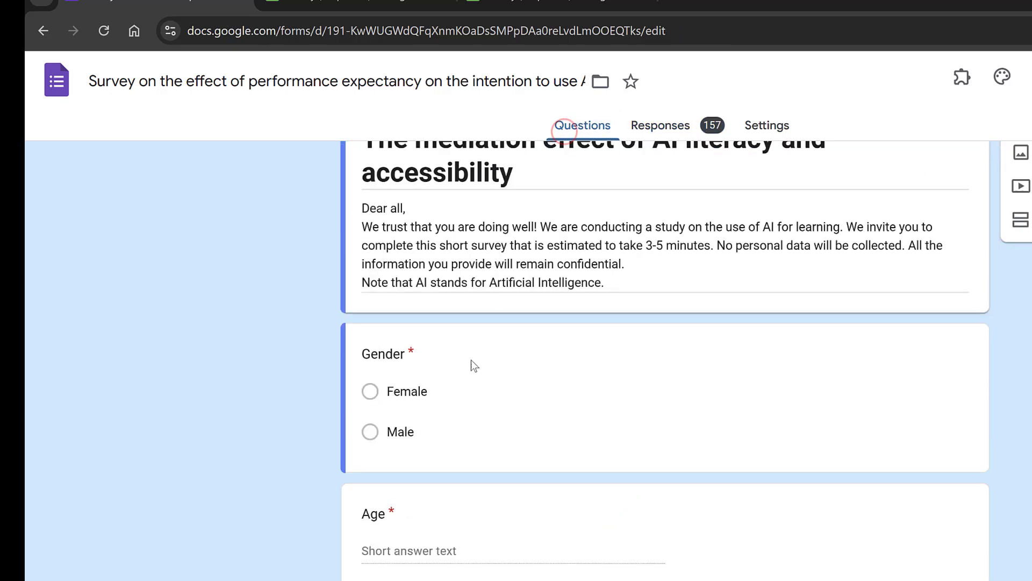
scroll(423, 314, "down", 2)
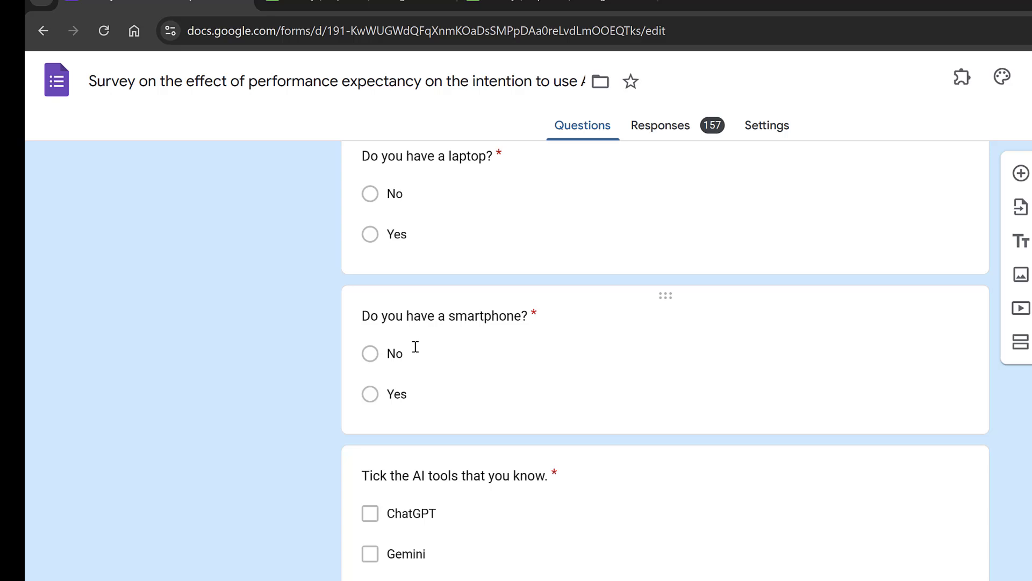
left_click(400, 193)
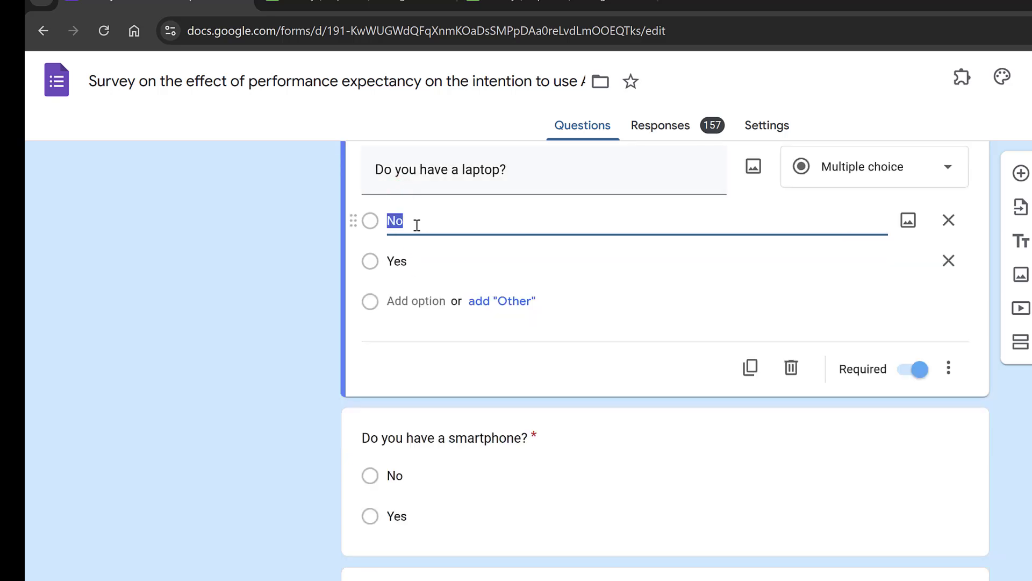
key("alt+Tab")
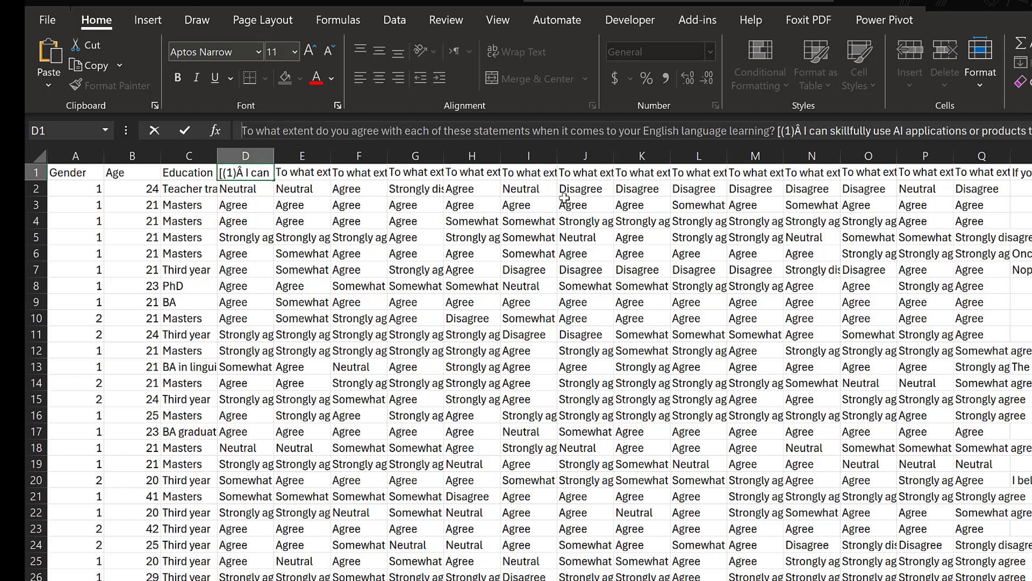
Step: In the selected columns X and Y, replace every No with 0
scroll(564, 198, "right", 5)
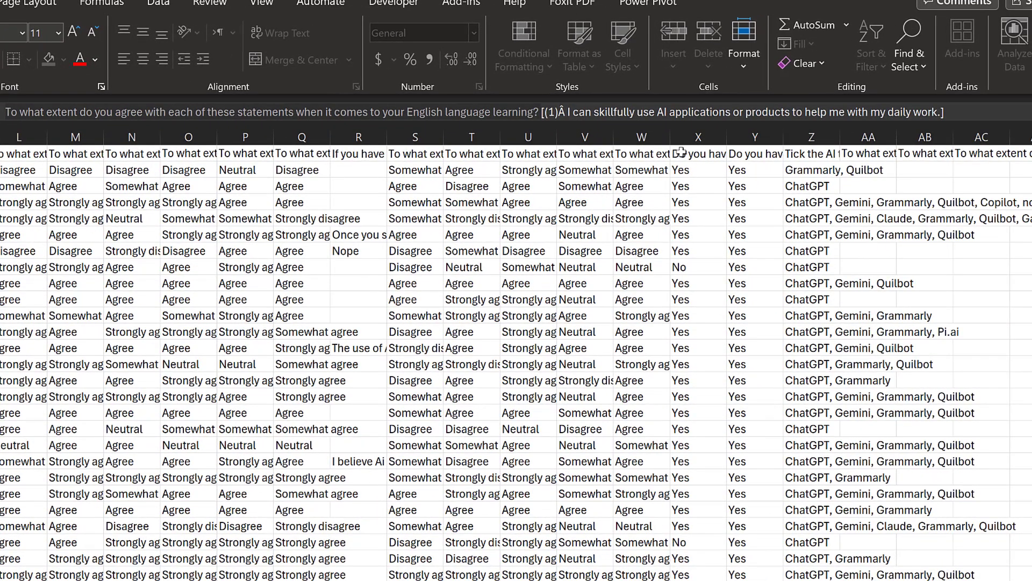
left_click(677, 137)
left_click_drag(753, 138, 708, 129)
key("ctrl+h")
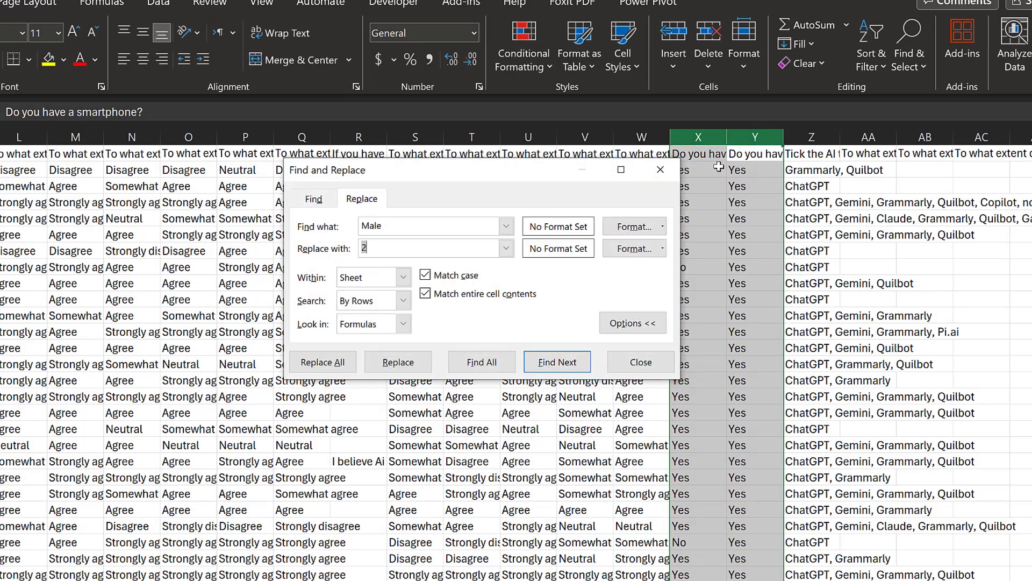
left_click(391, 227)
double_click(372, 227)
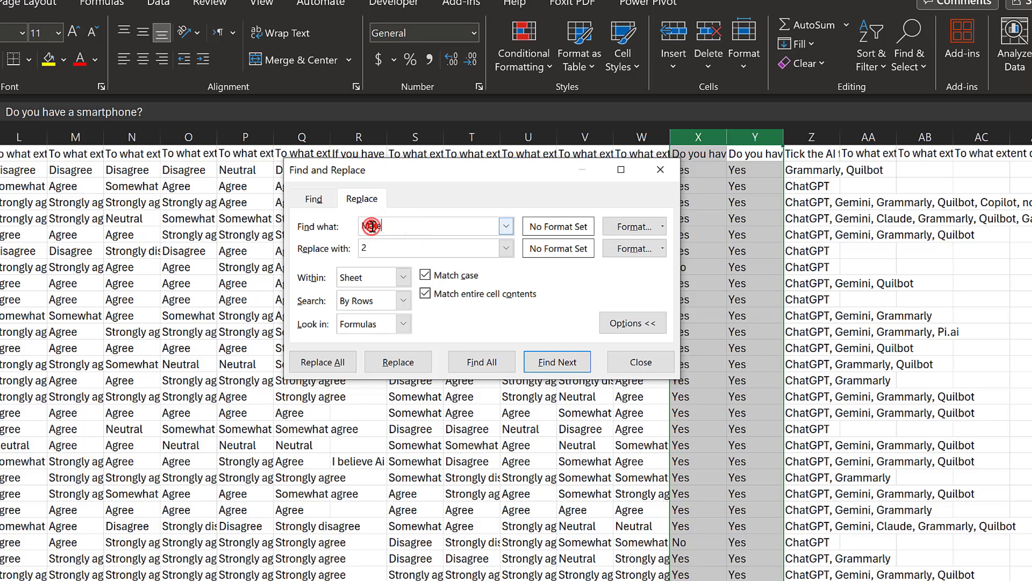
type("No")
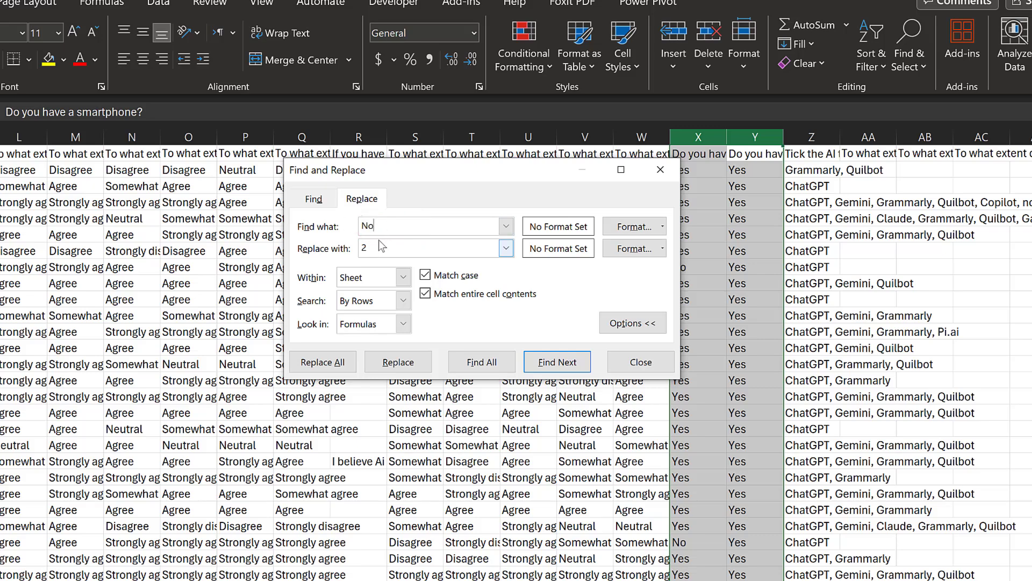
left_click(367, 244)
type("2")
left_click(324, 359)
left_click(433, 365)
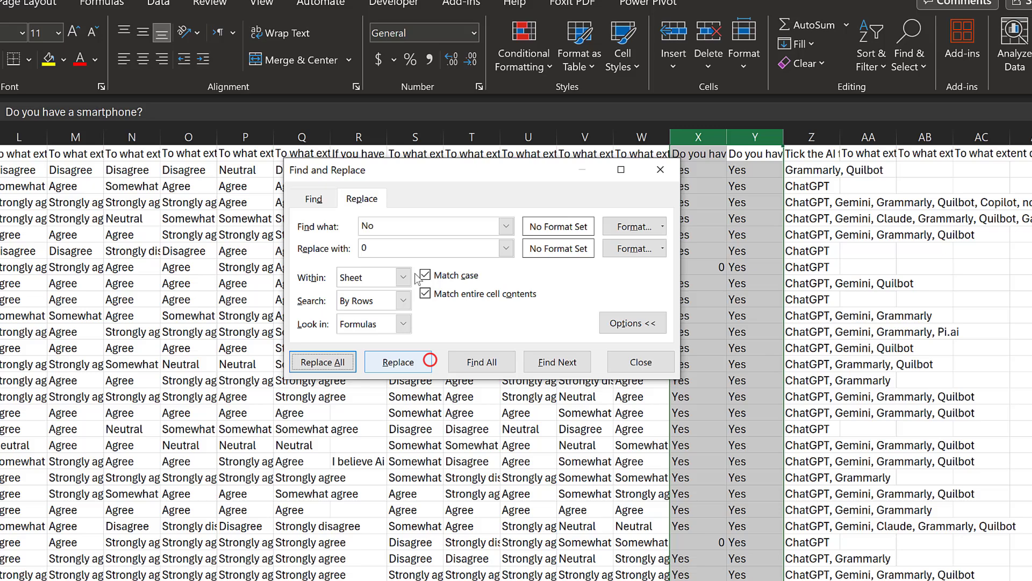
Step: Replace every Yes with 1 in columns X and Y (298 replacements)
left_click(368, 226)
double_click(367, 226)
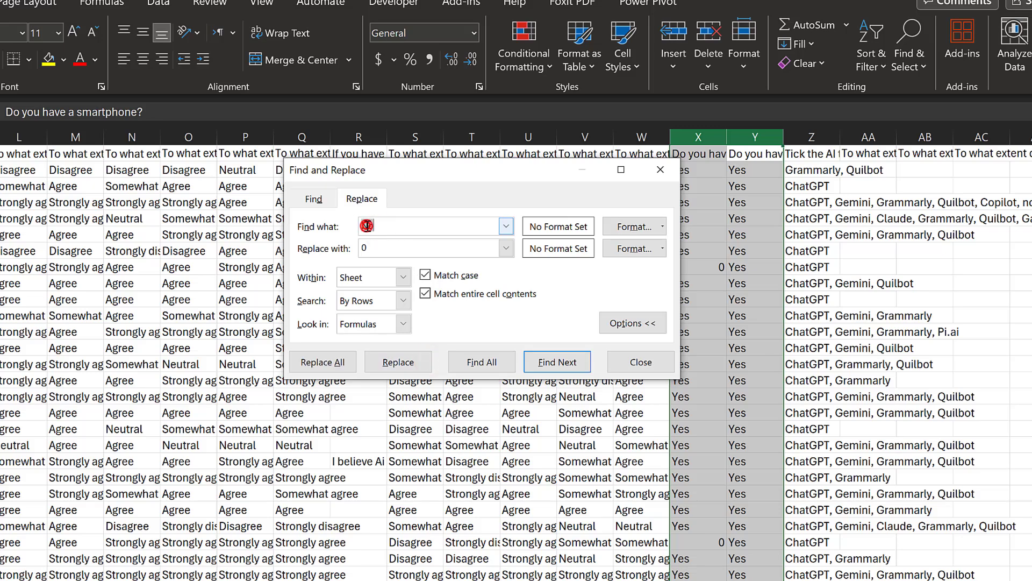
type("Yes")
double_click(367, 248)
type("1")
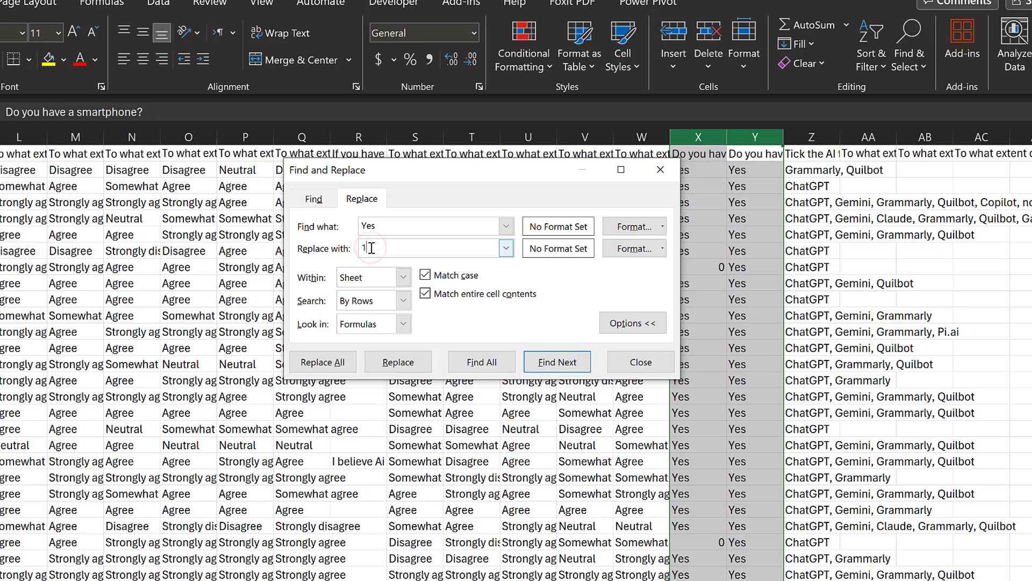
left_click(325, 361)
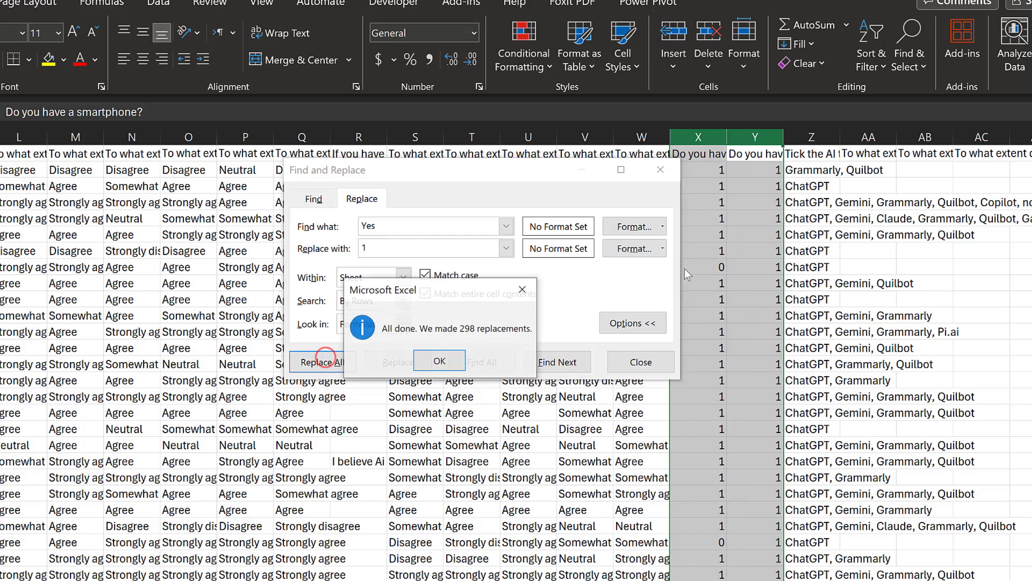
left_click(439, 360)
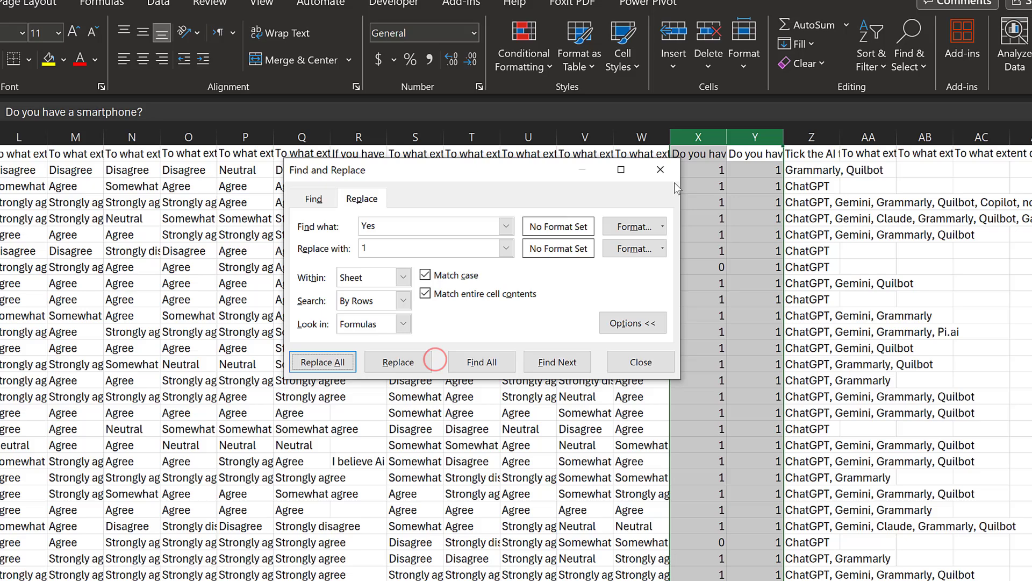
left_click(660, 170)
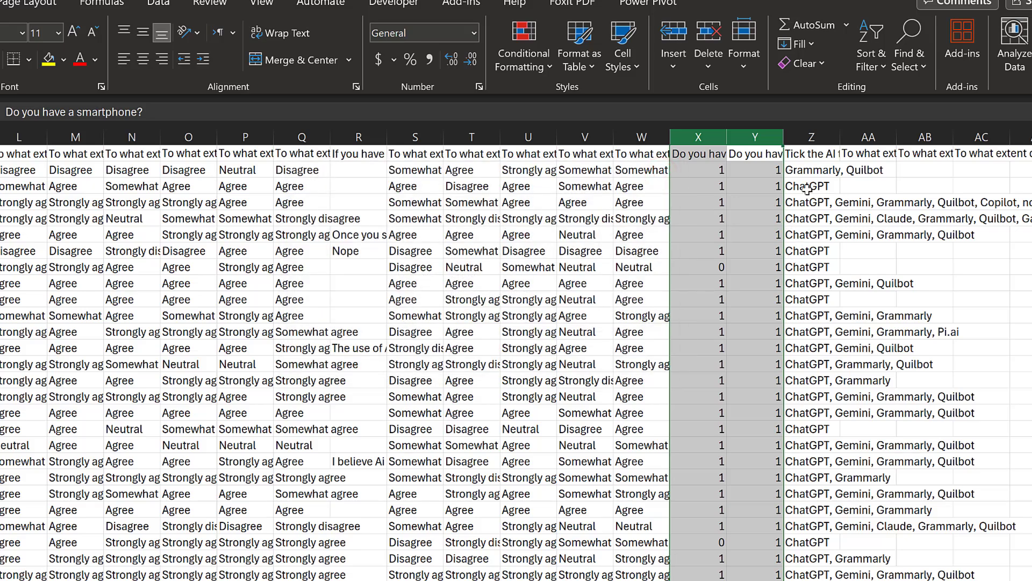
left_click(807, 171)
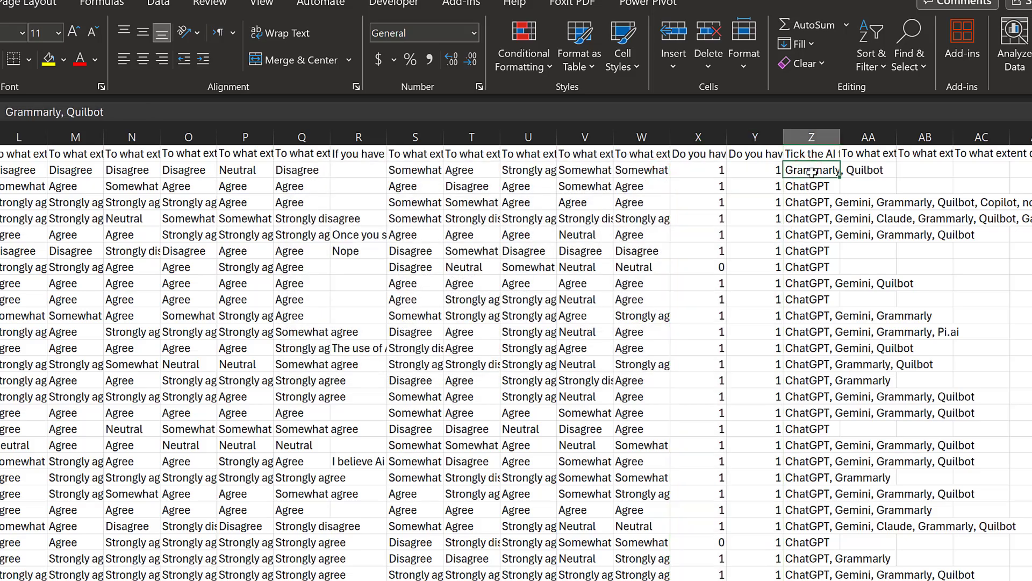